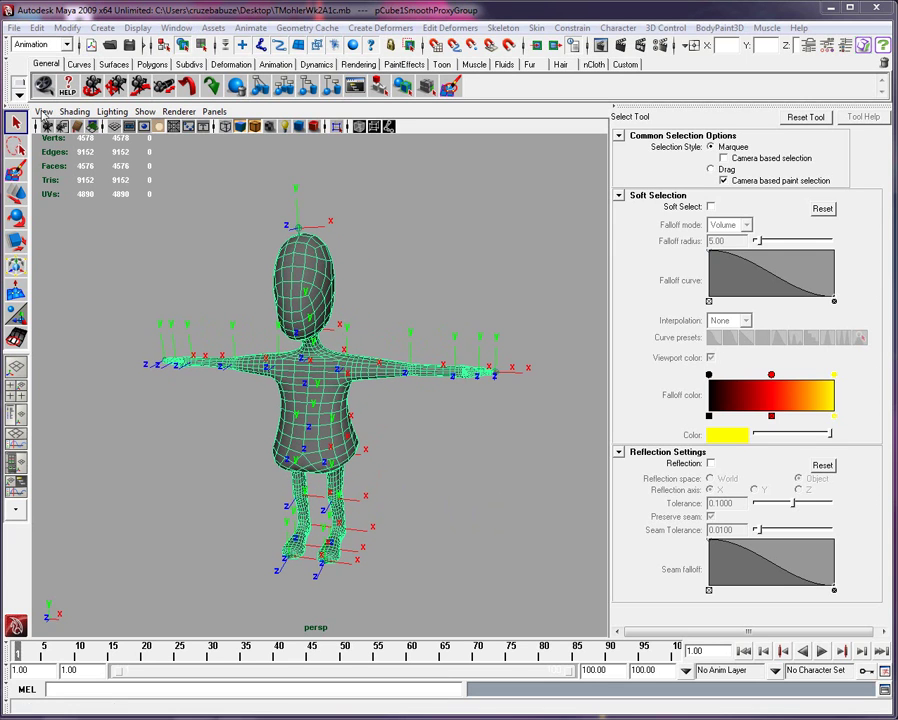
Step: Turn on X-Ray Joints in the perspective view and clear the selection of the character mesh
click(76, 111)
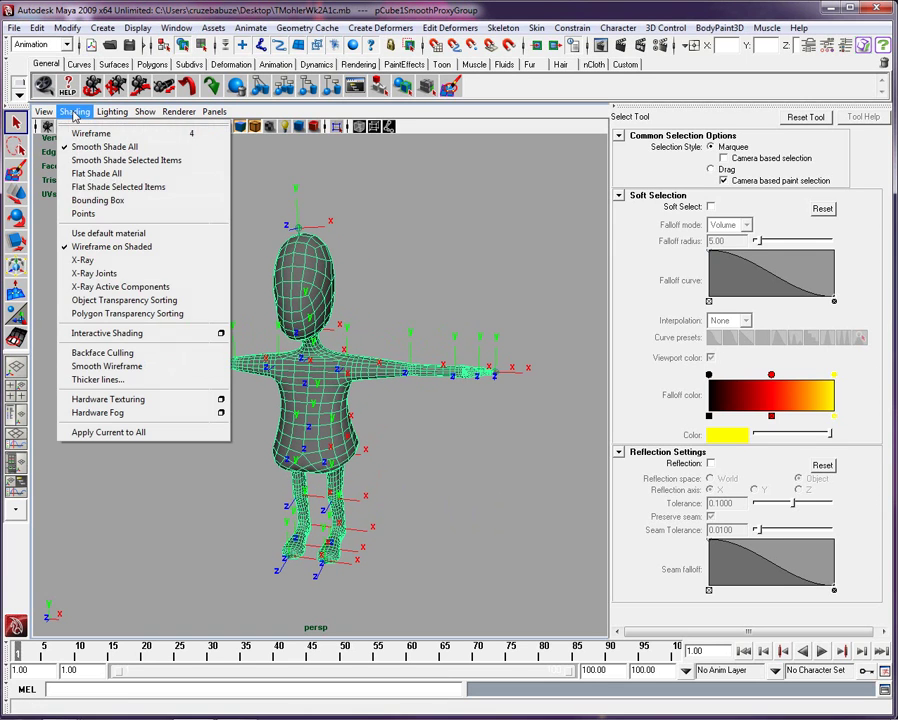
click(112, 276)
click(178, 261)
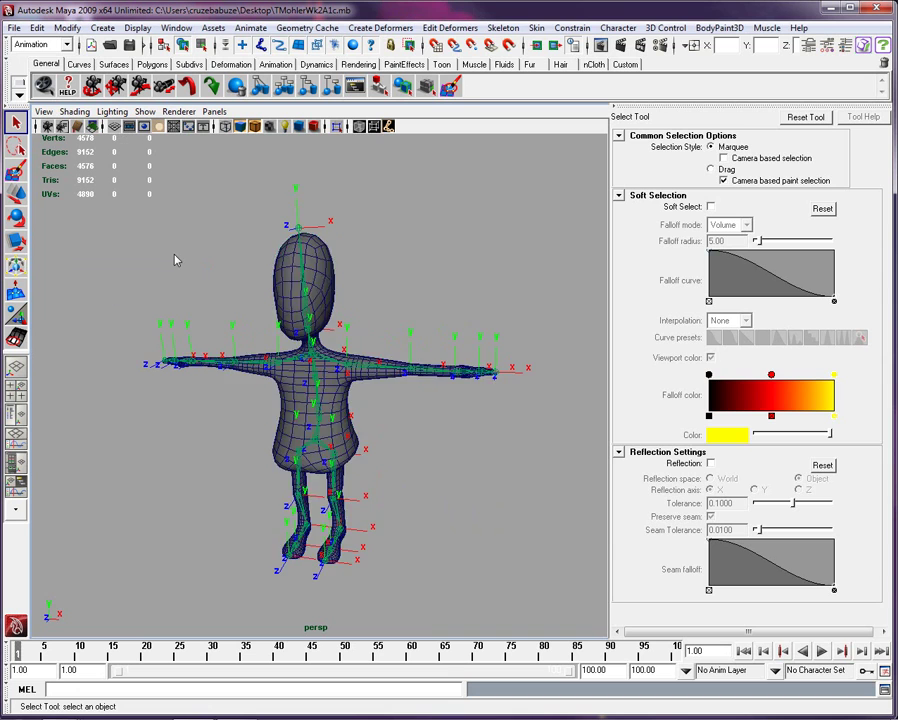
alt+drag(174, 266, 270, 370)
Step: Select the skeleton's bottom spine joint and set the joint display scale to 0.15
click(293, 455)
click(137, 27)
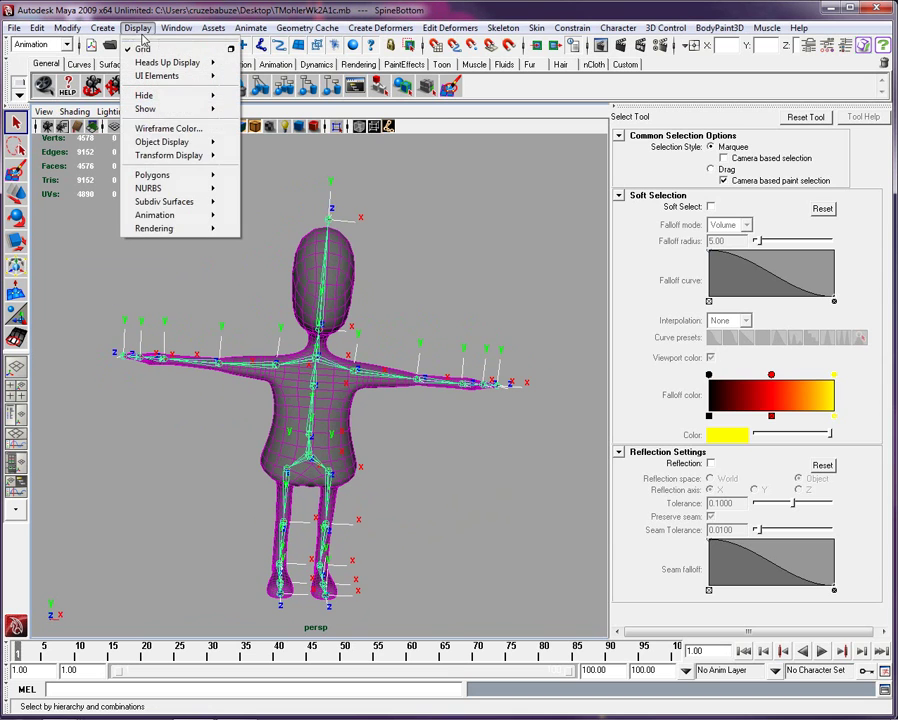
mouse_move(166, 160)
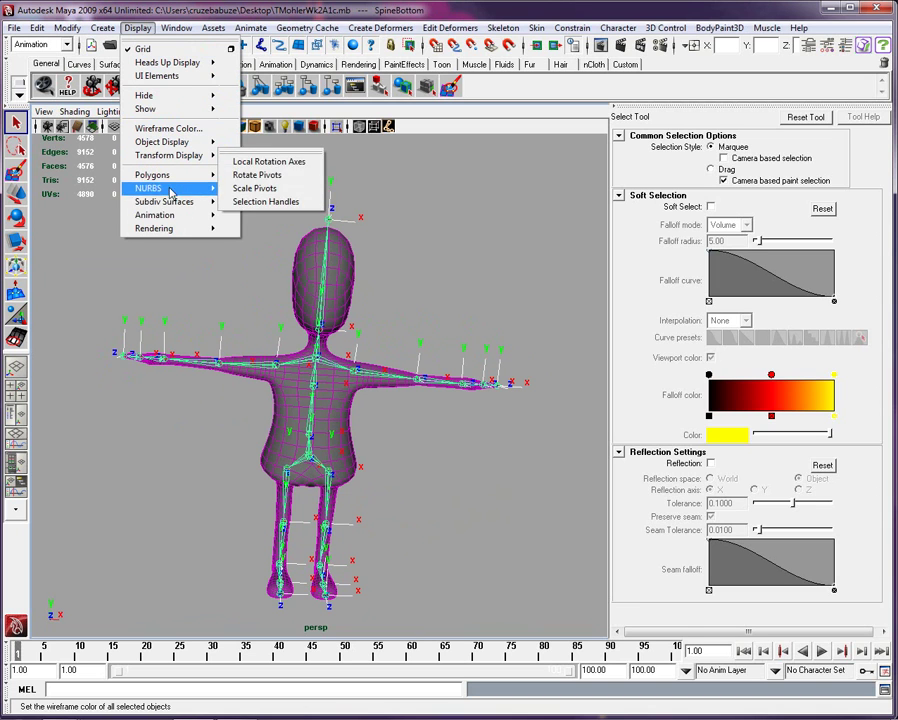
mouse_move(170, 216)
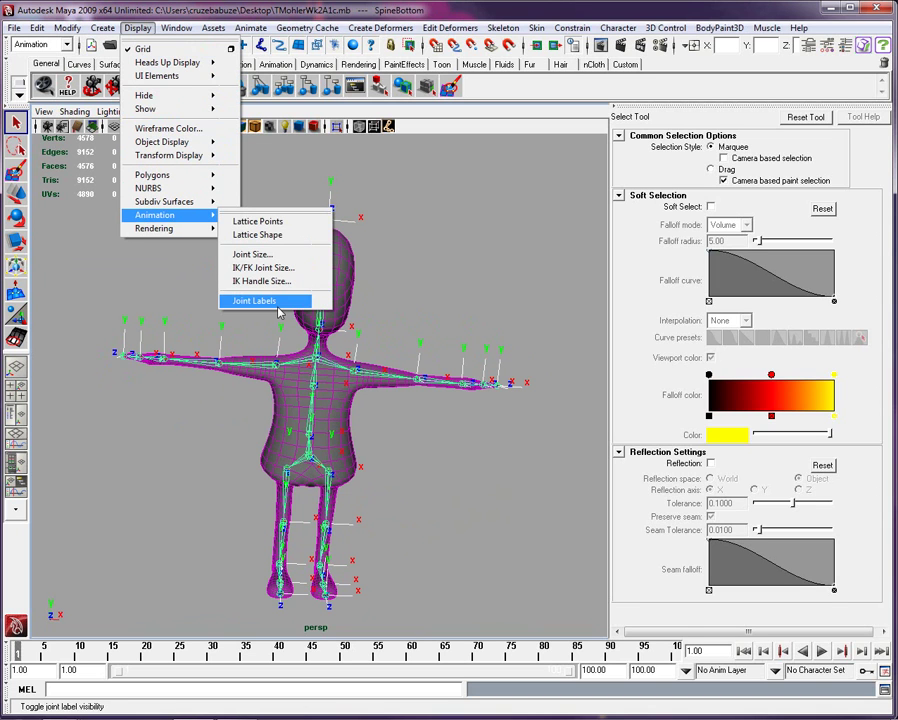
click(270, 255)
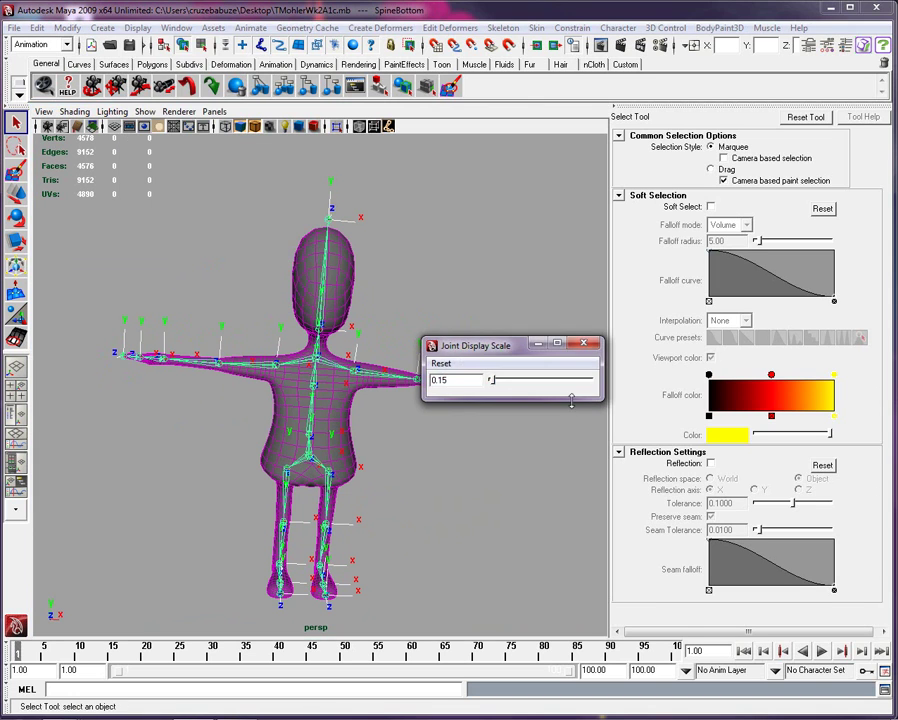
mouse_move(493, 386)
mouse_down()
mouse_move(500, 380)
mouse_move(492, 385)
mouse_up()
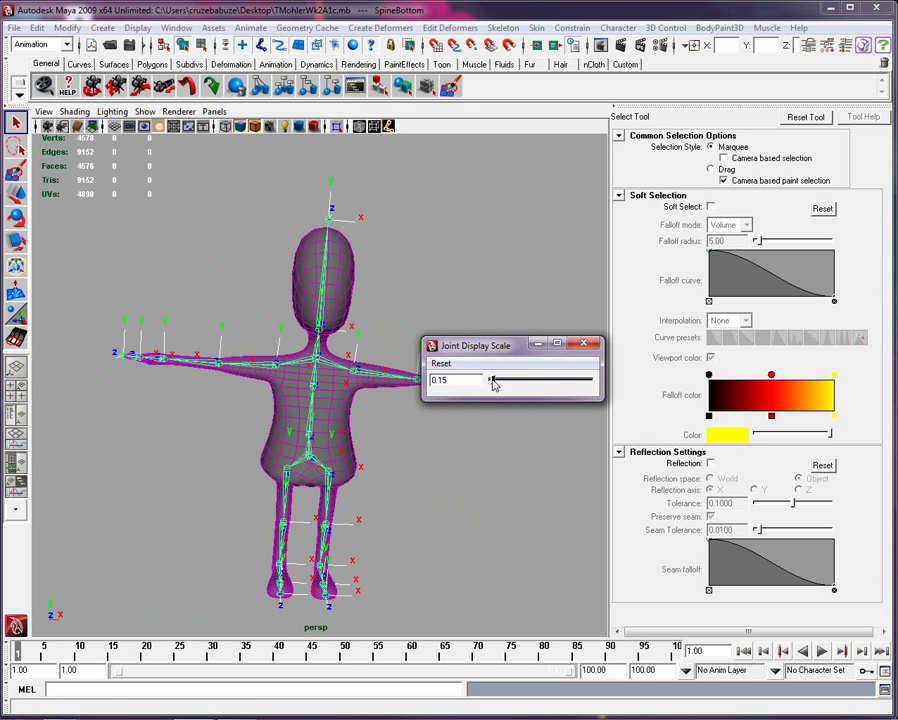
click(582, 346)
Step: Rotate the left shoulder joint downward to test how the bound mesh follows, and undo the rotation
scroll(482, 430, up, 3)
alt+drag(482, 430, 425, 308)
click(424, 308)
click(399, 372)
alt+drag(399, 372, 384, 358)
click(16, 217)
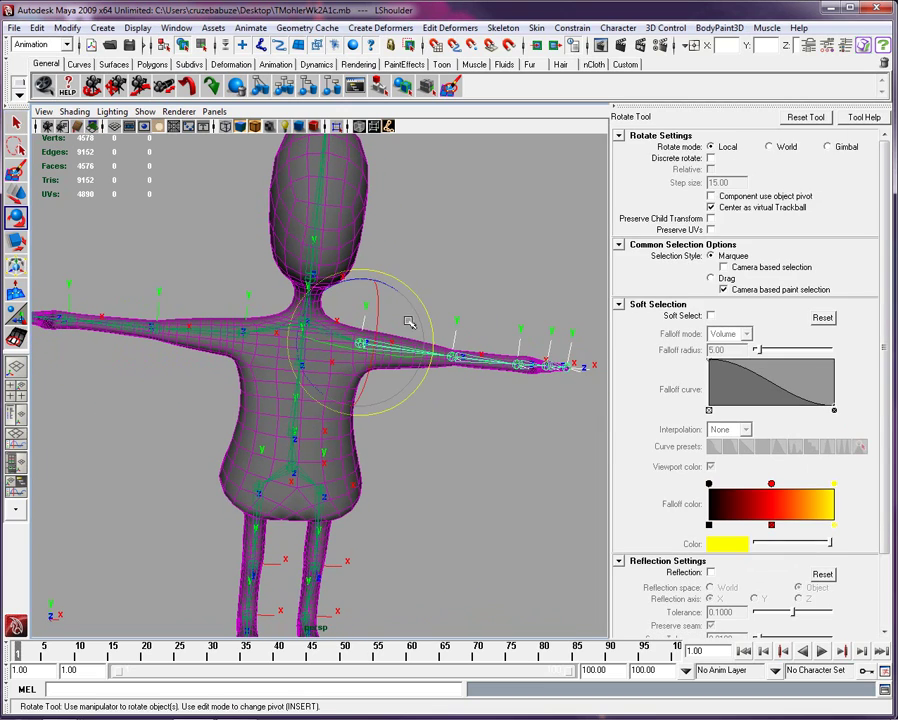
drag(410, 290, 447, 345)
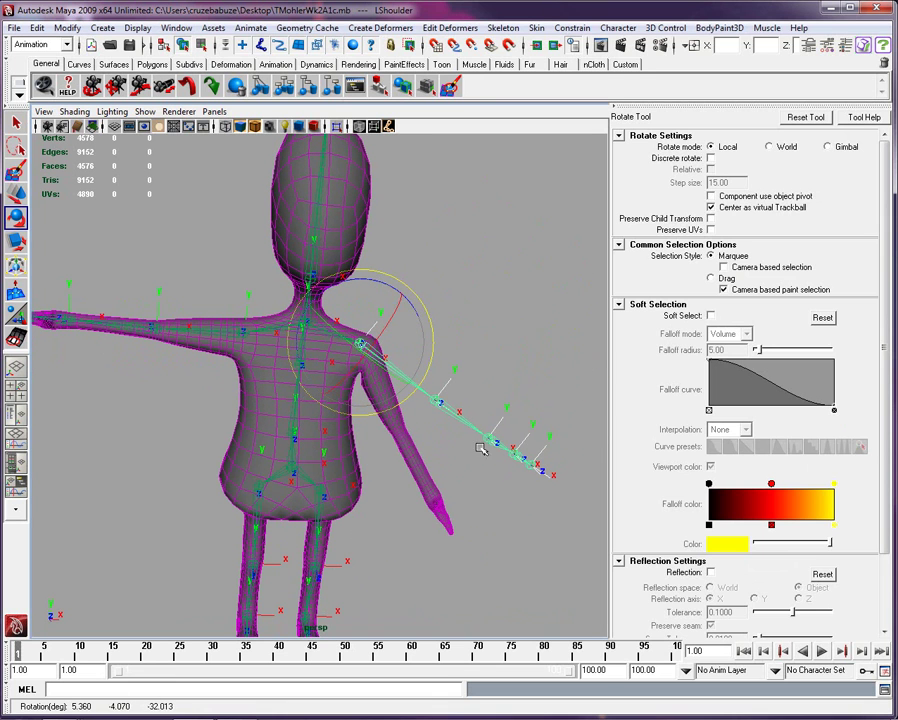
key(ctrl+z)
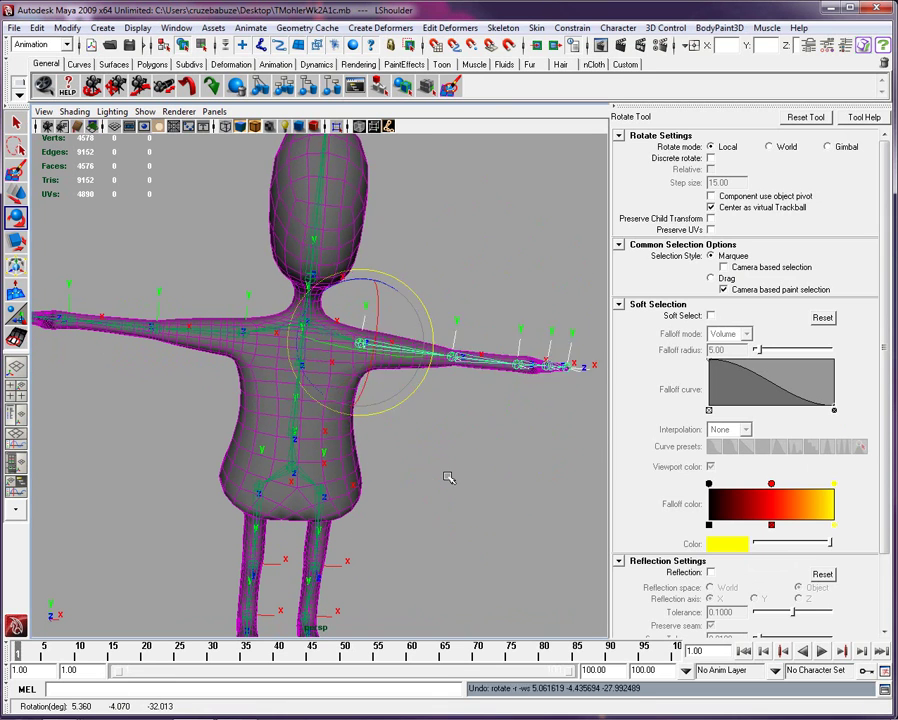
Step: Swing the left arm down from the shoulder joint twice more to check the deformation, undoing each rotation
drag(415, 291, 427, 319)
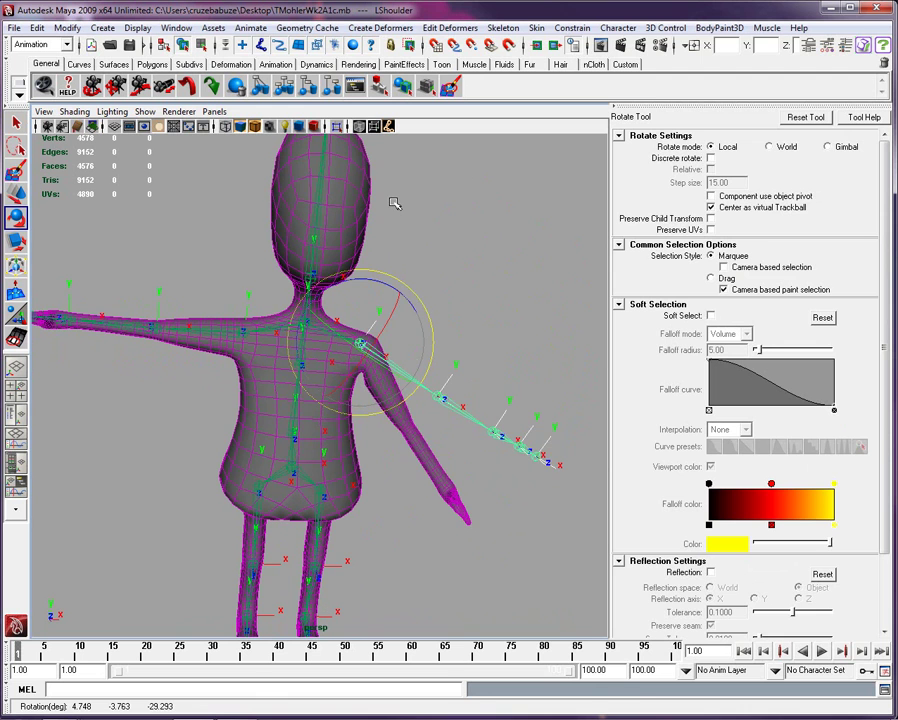
key(ctrl+z)
alt+drag(456, 424, 436, 420)
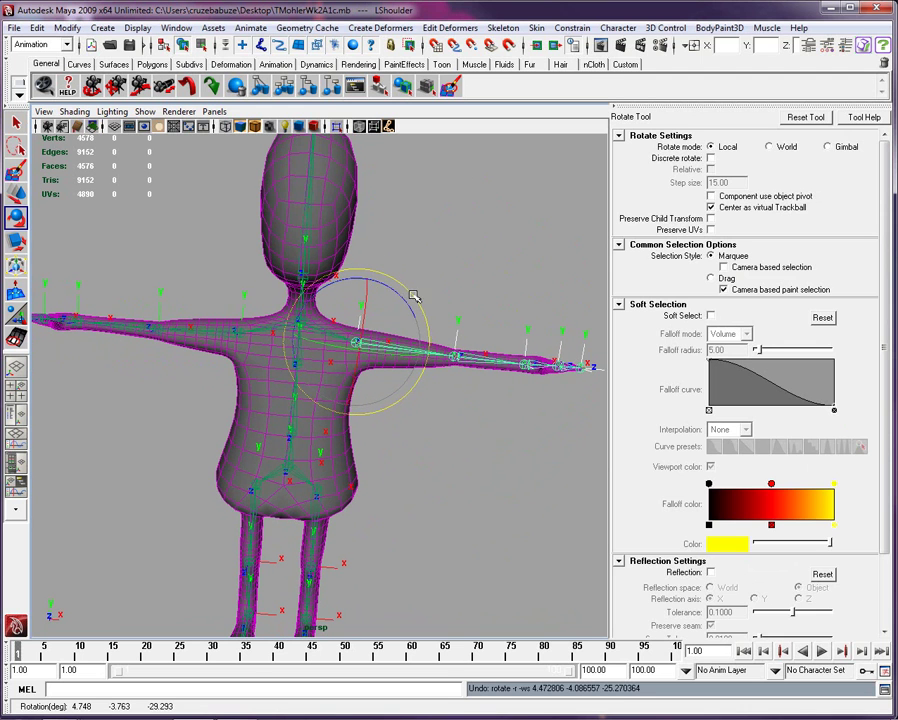
drag(414, 297, 466, 428)
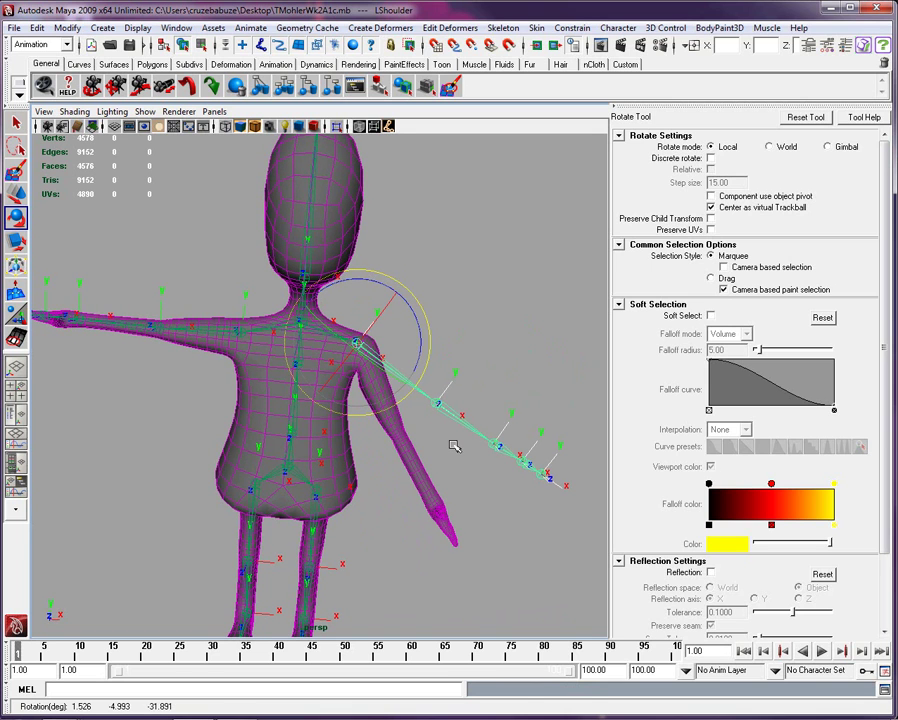
key(ctrl+z)
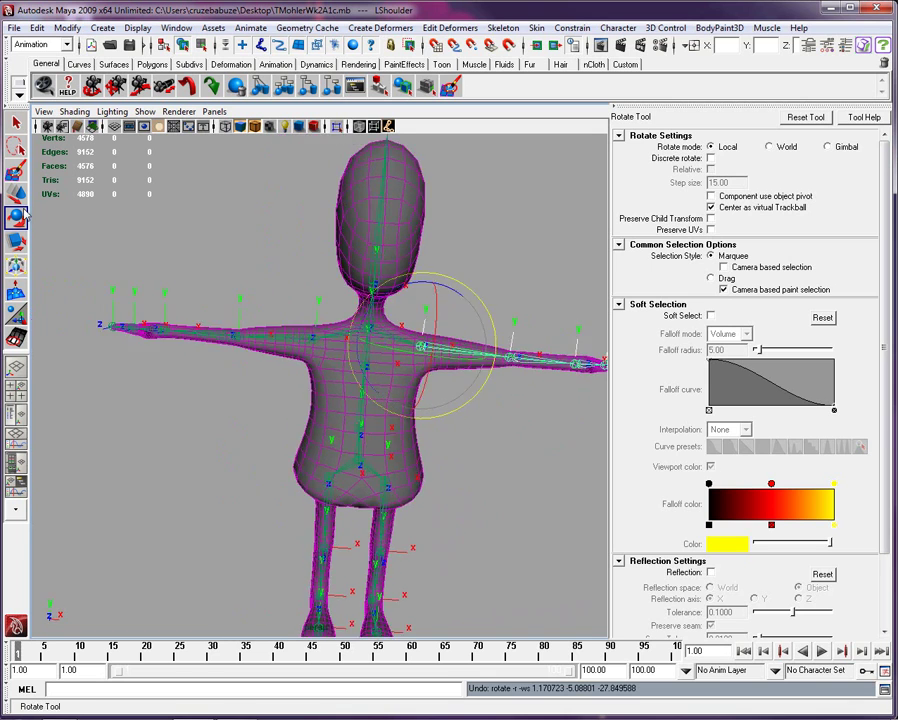
Step: Detach the skin from the character mesh with Delete history and Remove joint colors as options
click(16, 194)
click(92, 392)
click(280, 345)
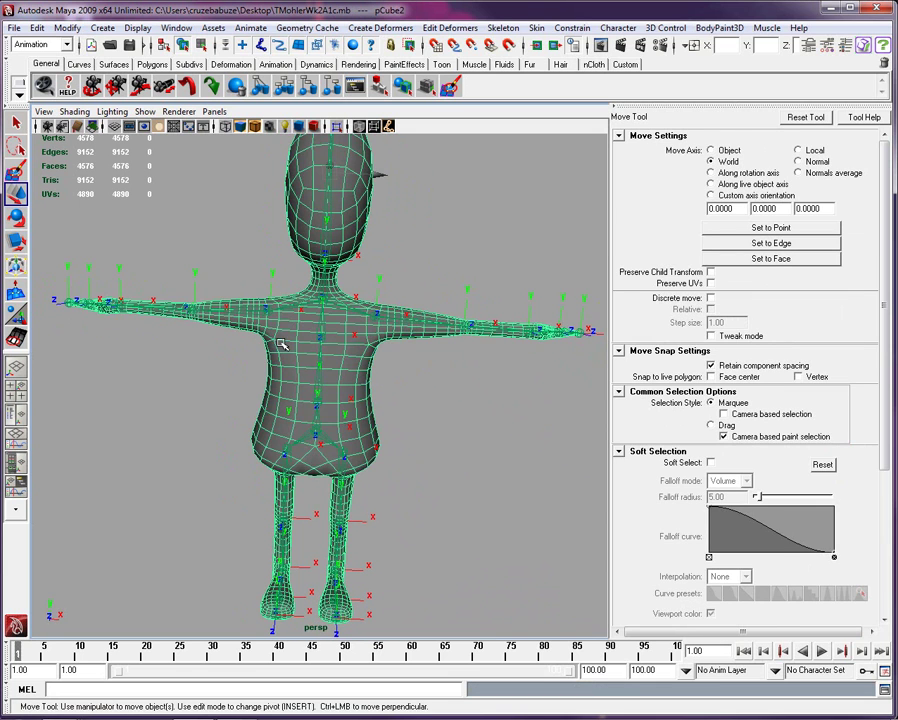
scroll(311, 383, up, 3)
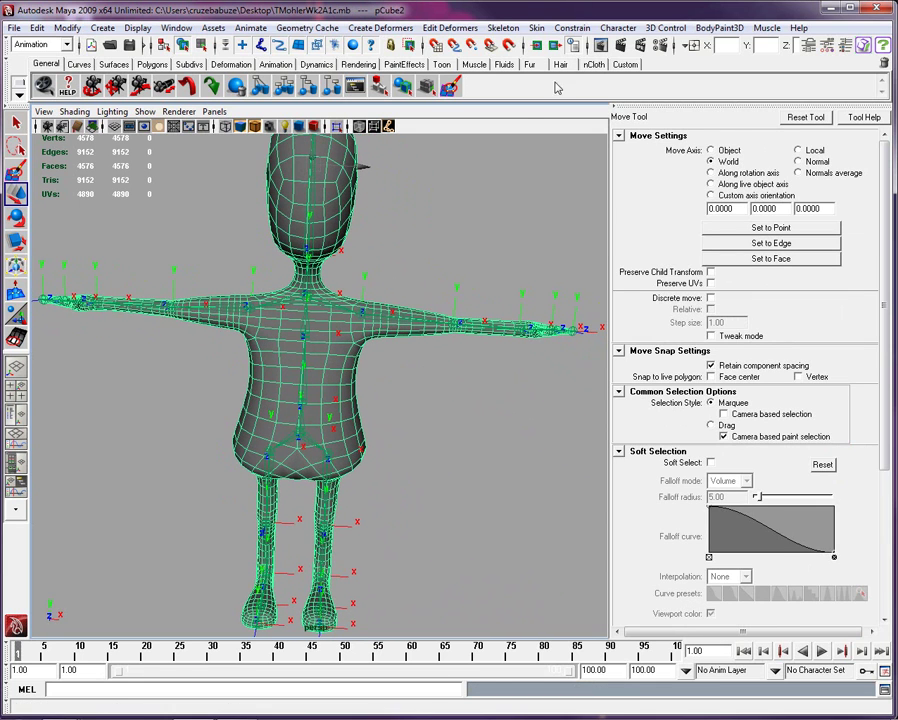
click(537, 28)
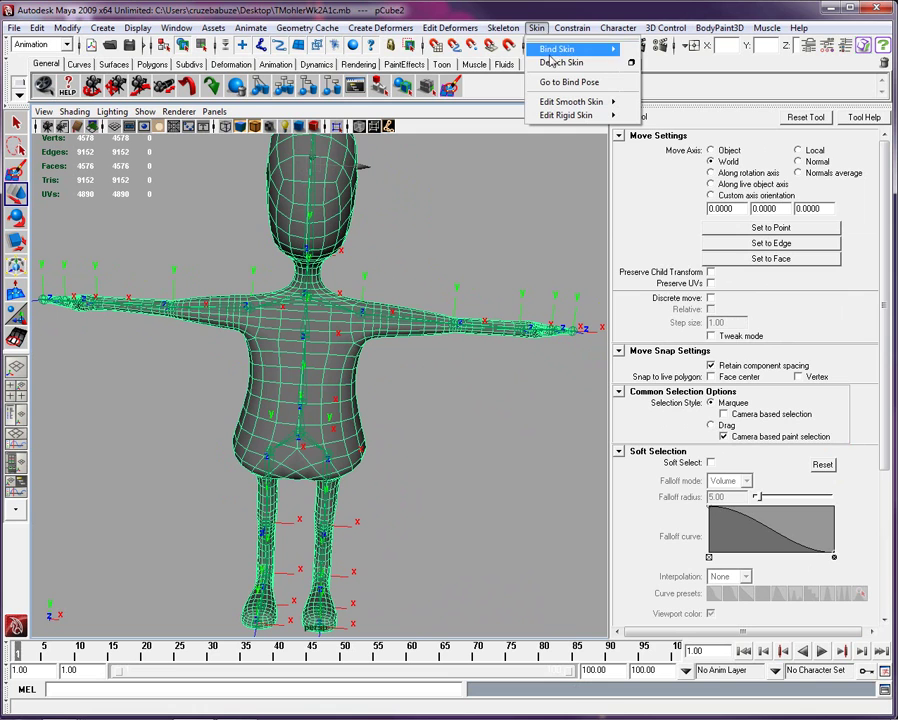
click(628, 64)
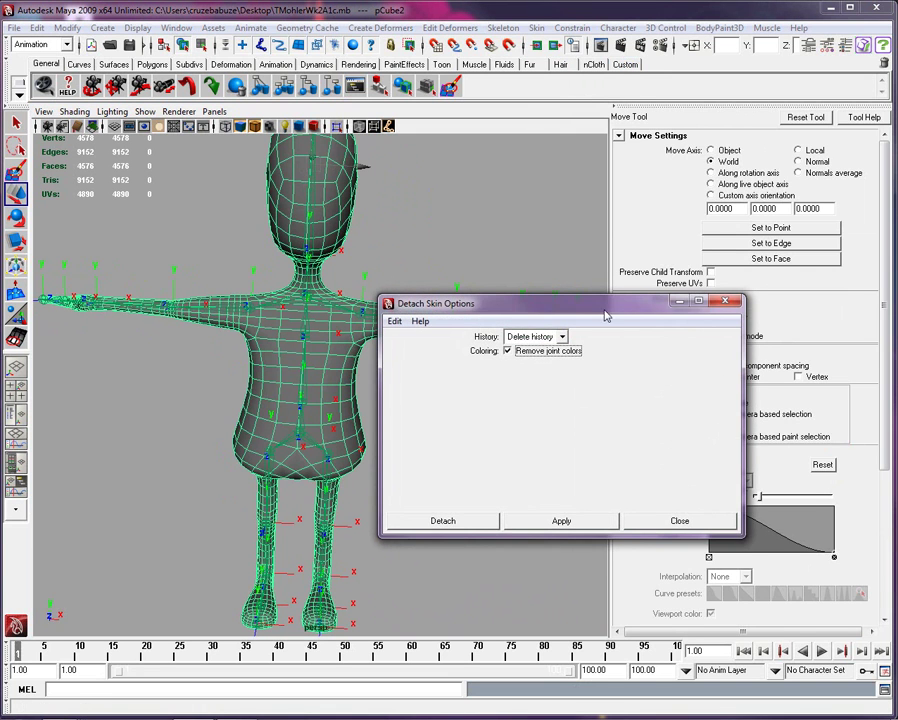
drag(598, 310, 733, 123)
click(697, 148)
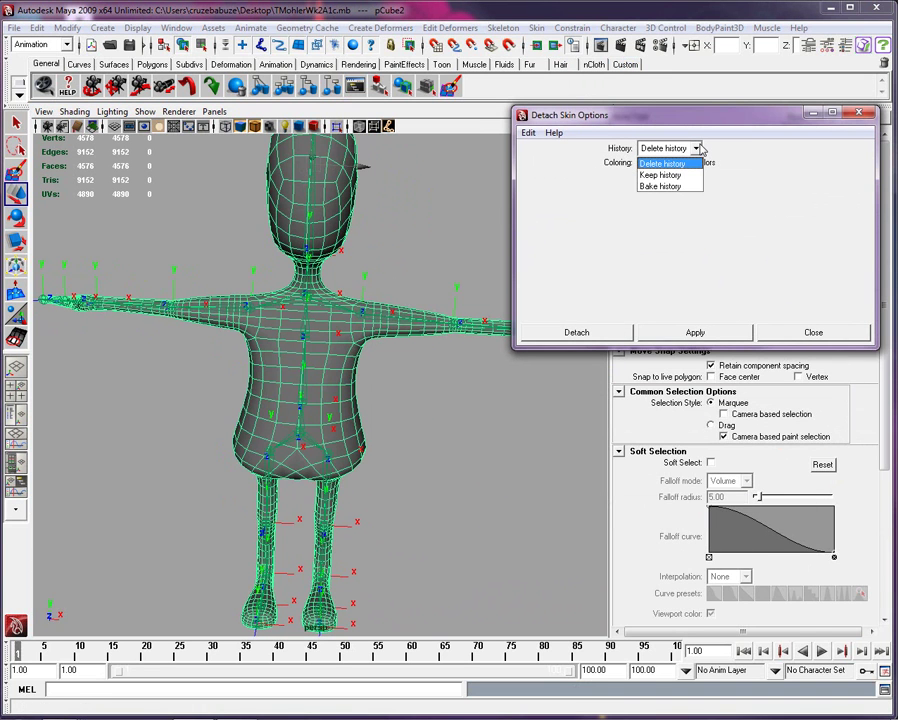
click(701, 145)
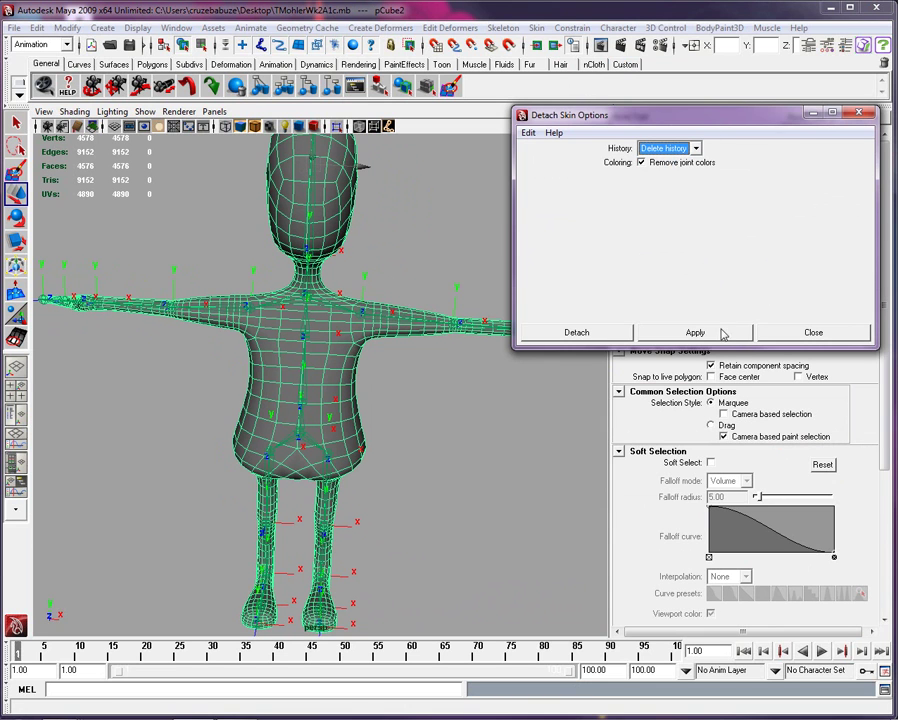
click(605, 333)
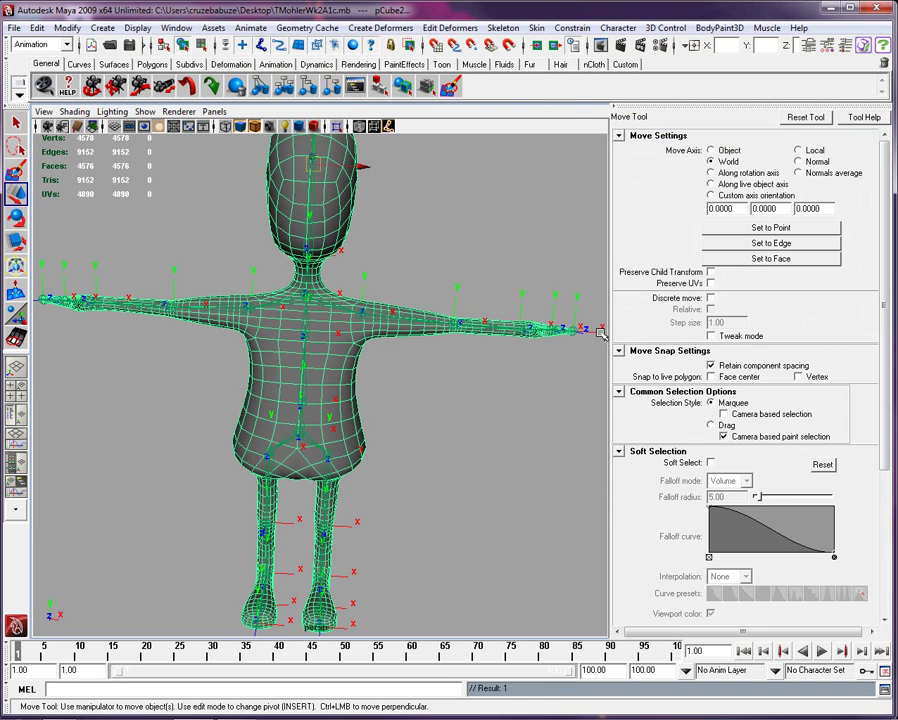
Step: Rotate the left shoulder joint slightly to test whether the mesh is detached, and undo the rotation
click(469, 424)
click(343, 360)
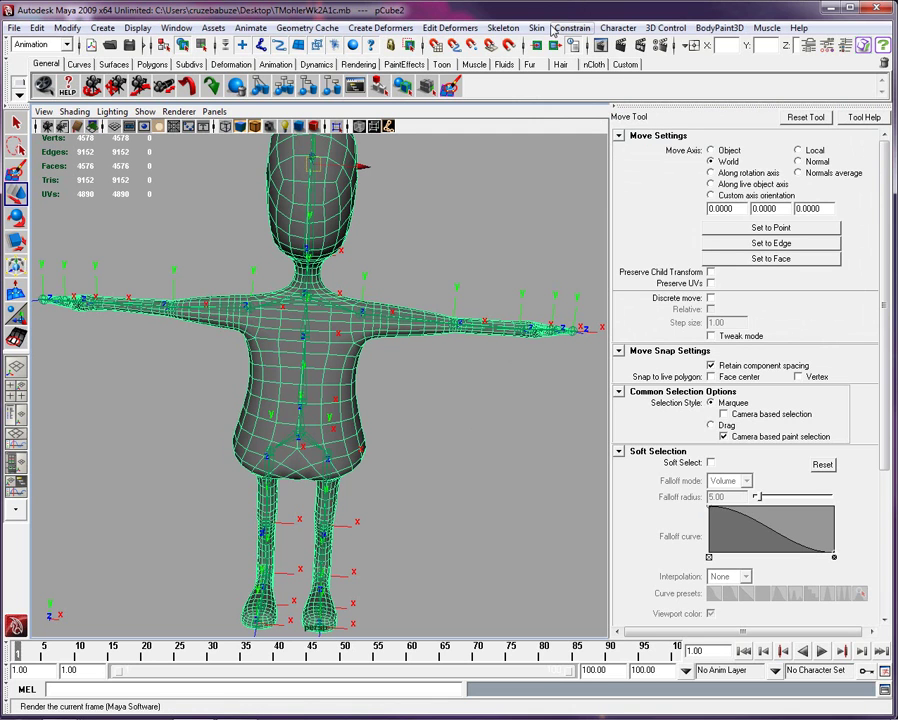
click(436, 174)
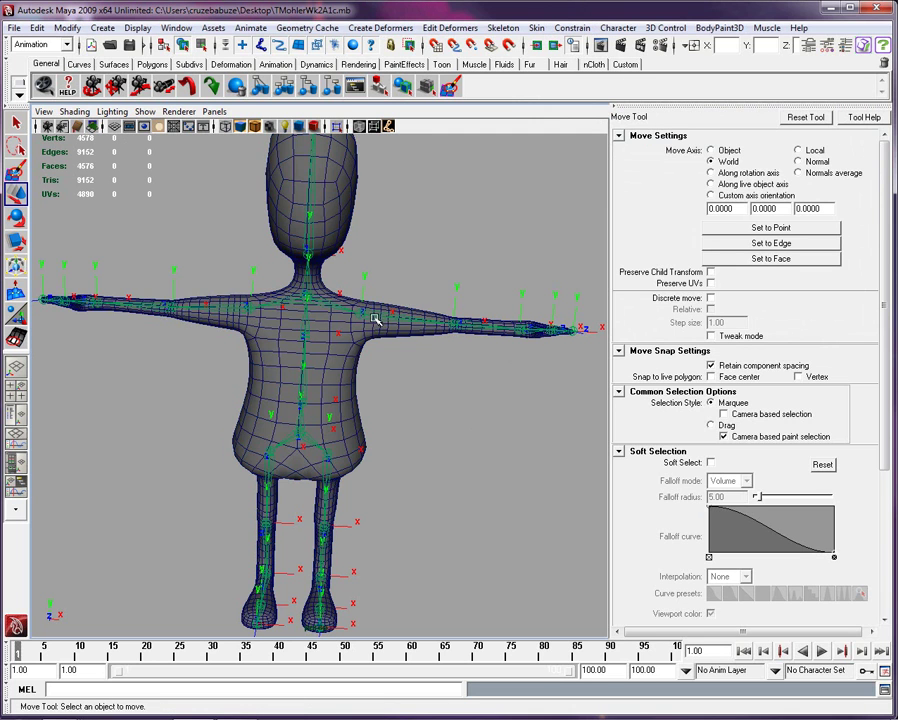
click(375, 318)
click(16, 216)
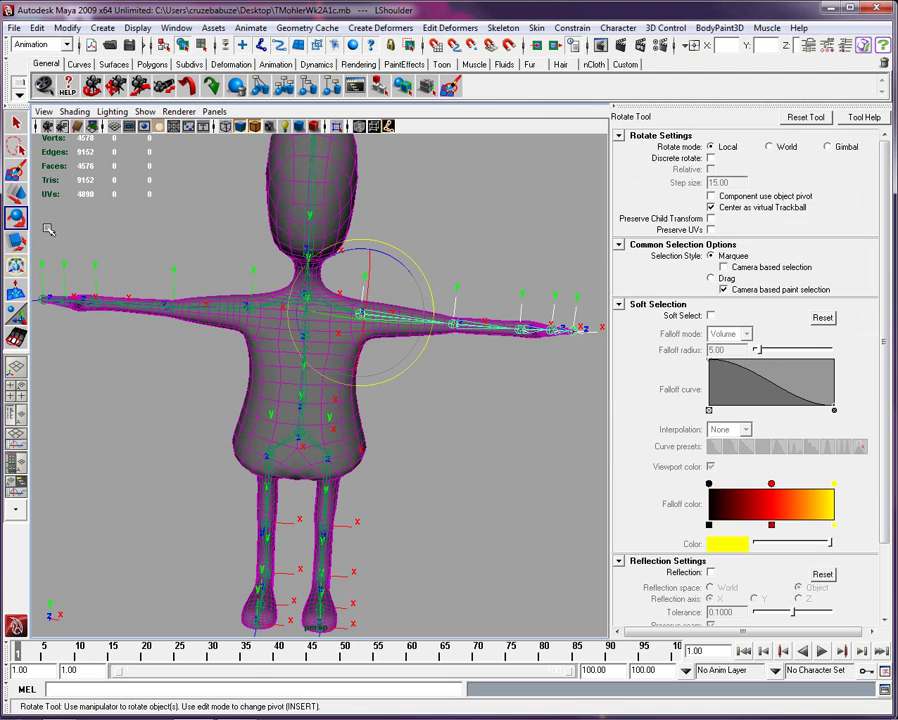
drag(387, 258, 391, 193)
key(ctrl+z)
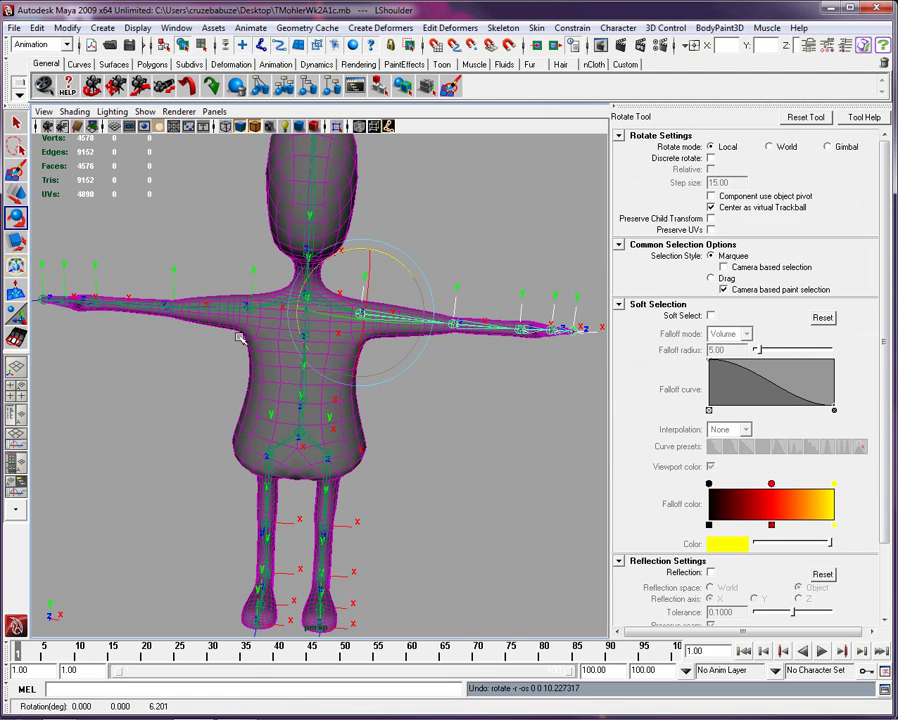
Step: Inspect the character mesh's joint influences with the Paint Skin Weights Tool and return to the Move Tool
click(237, 338)
click(264, 342)
click(15, 338)
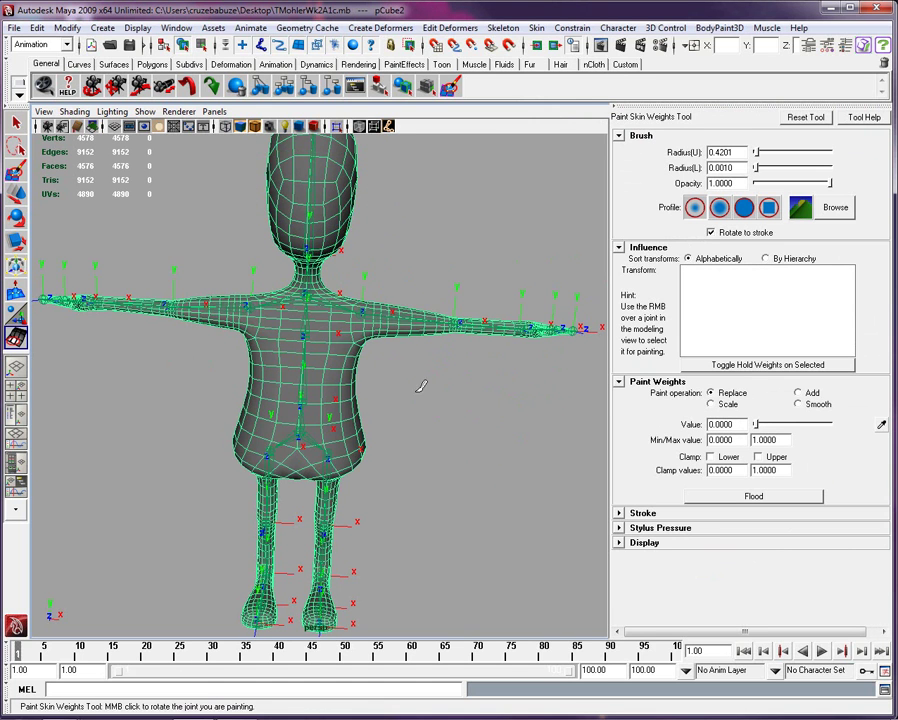
click(16, 193)
Step: Select the character mesh and detach its skin from the skeleton again
click(362, 393)
click(348, 361)
click(537, 30)
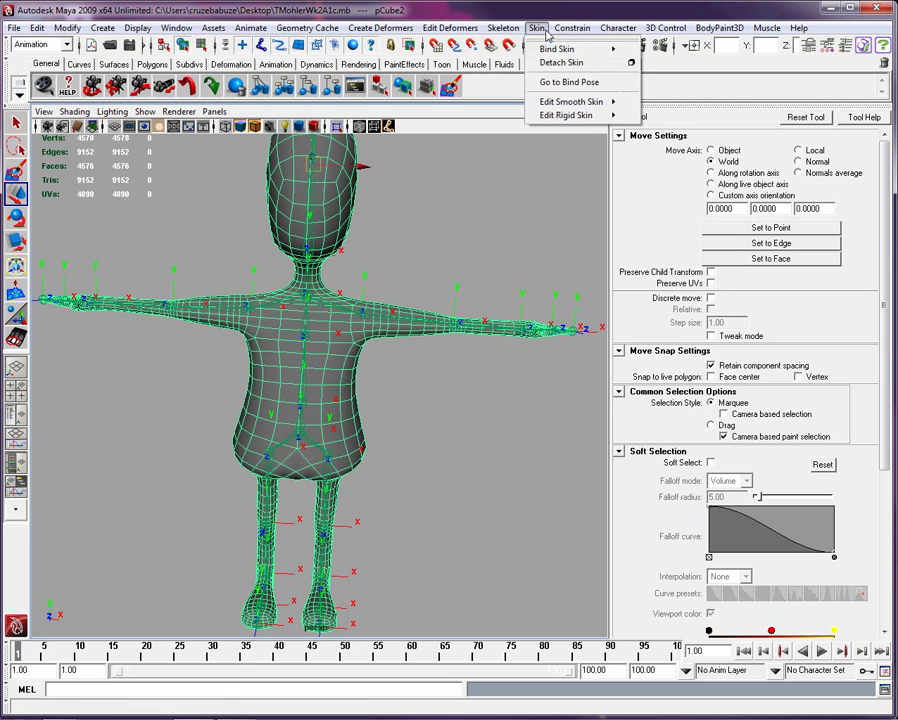
click(554, 64)
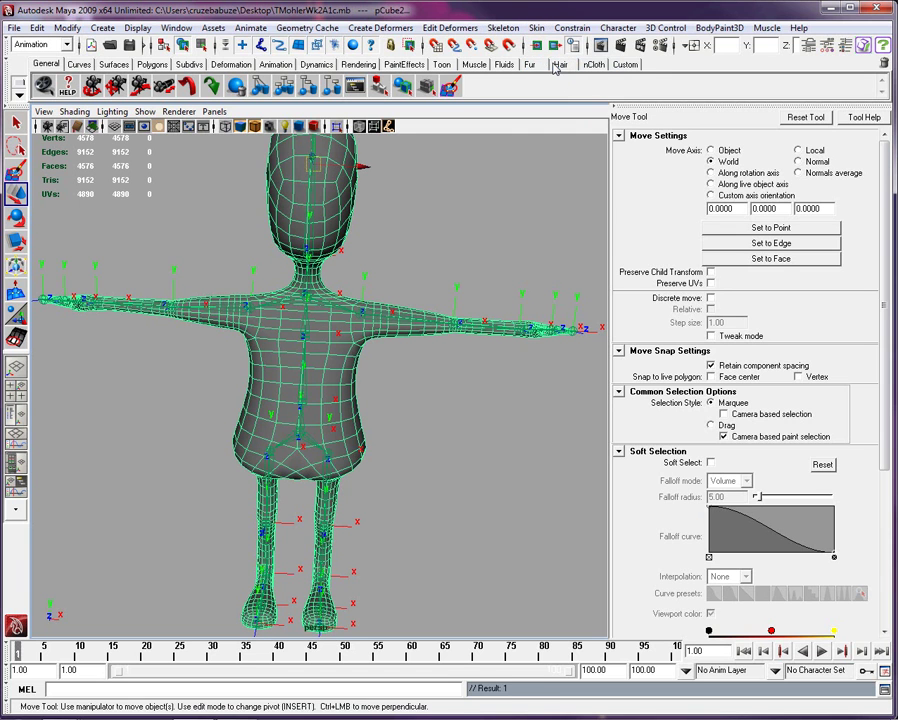
Step: Rotate the left shoulder joint about 22 degrees downward to test its independence from the mesh, and undo the rotation
click(425, 253)
click(375, 316)
key(e)
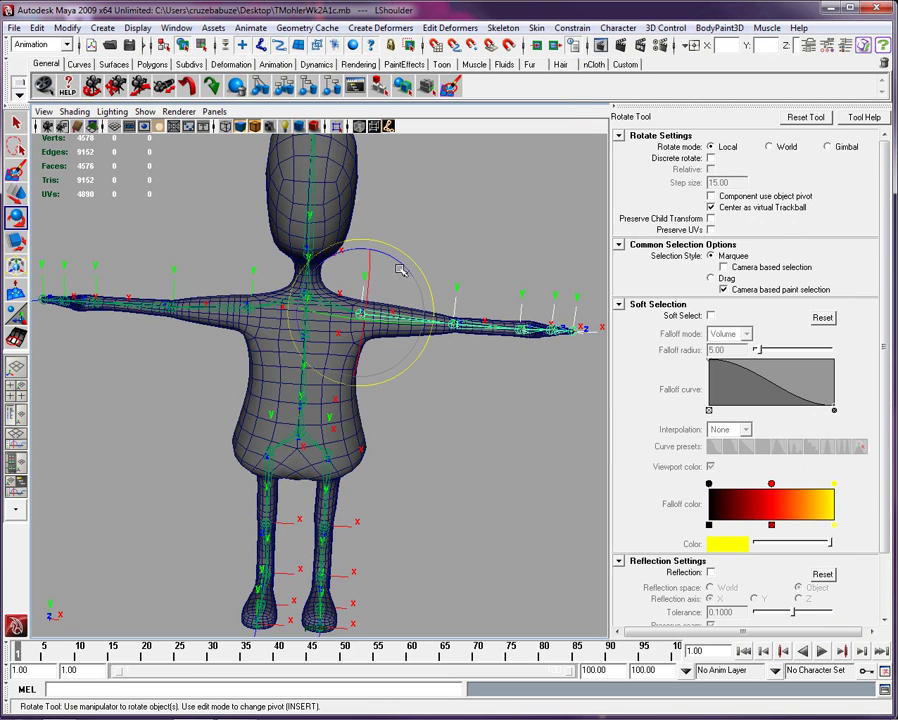
drag(410, 257, 429, 268)
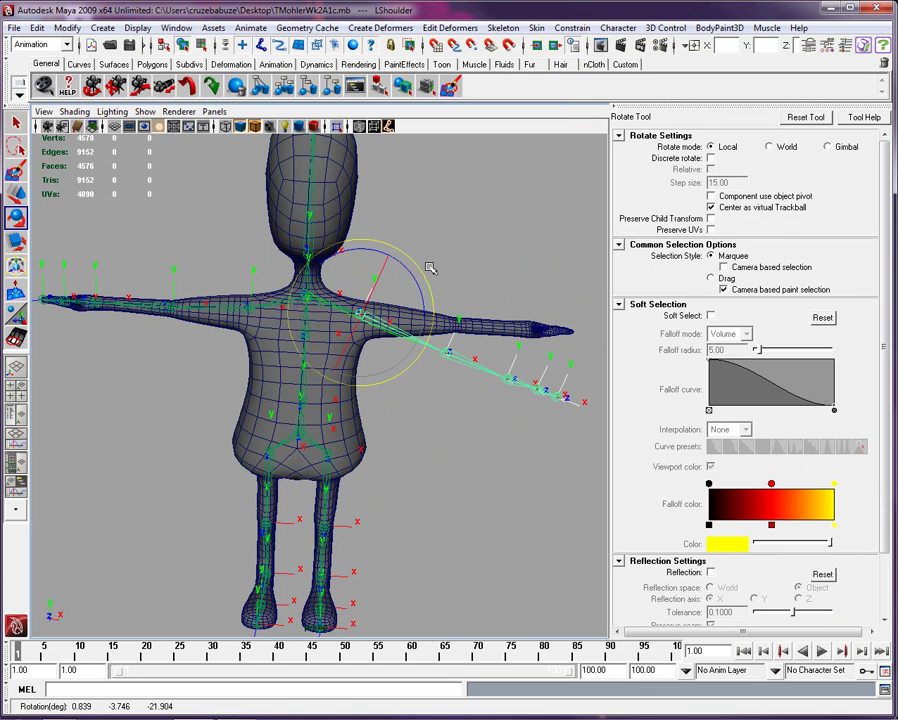
key(ctrl+z)
Step: Select the SpineBottom root joint and add the character mesh to the selection
alt+middle_drag(372, 508, 394, 482)
scroll(394, 470, up, 2)
click(392, 416)
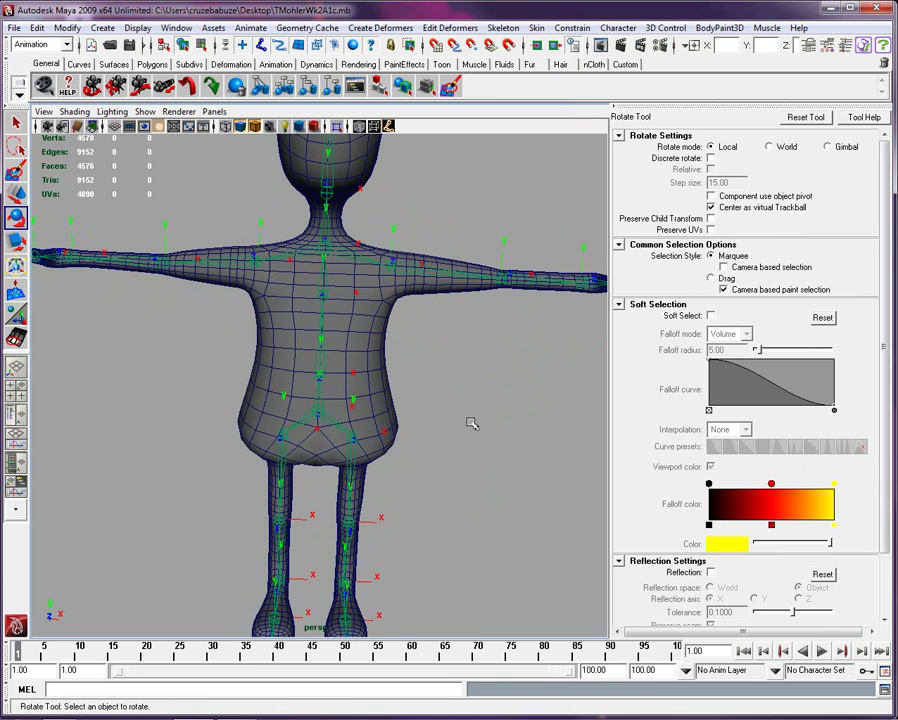
click(318, 411)
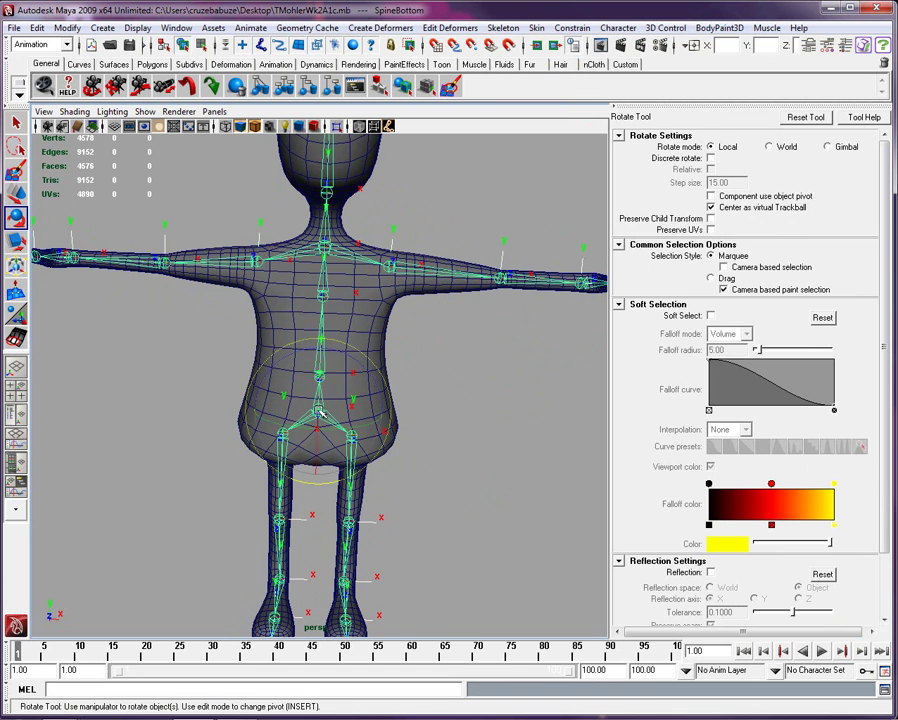
alt+drag(457, 412, 455, 412)
key(bracketleft)
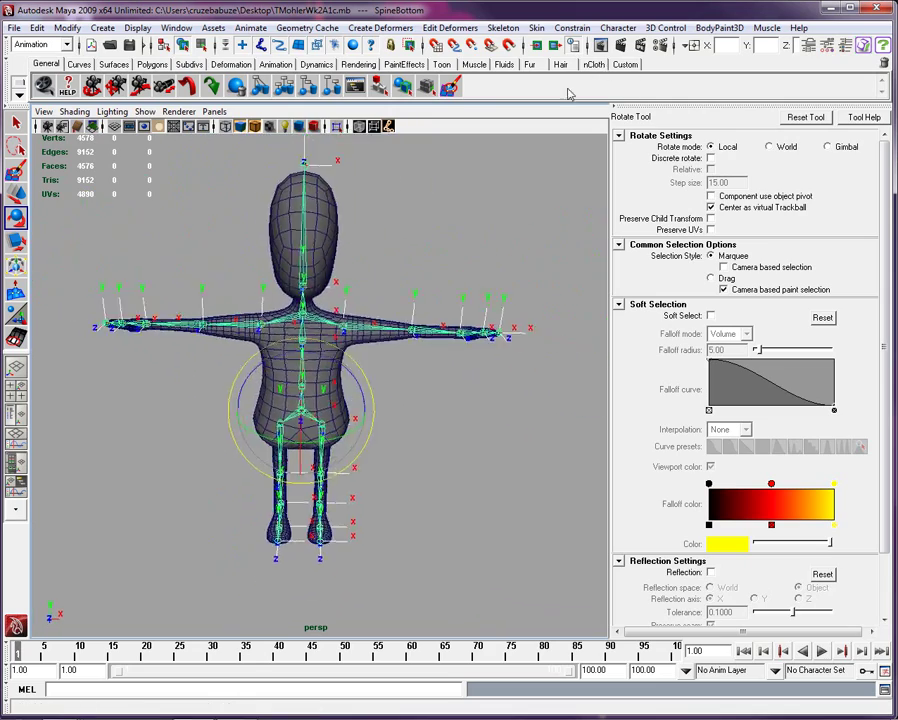
shift+click(322, 225)
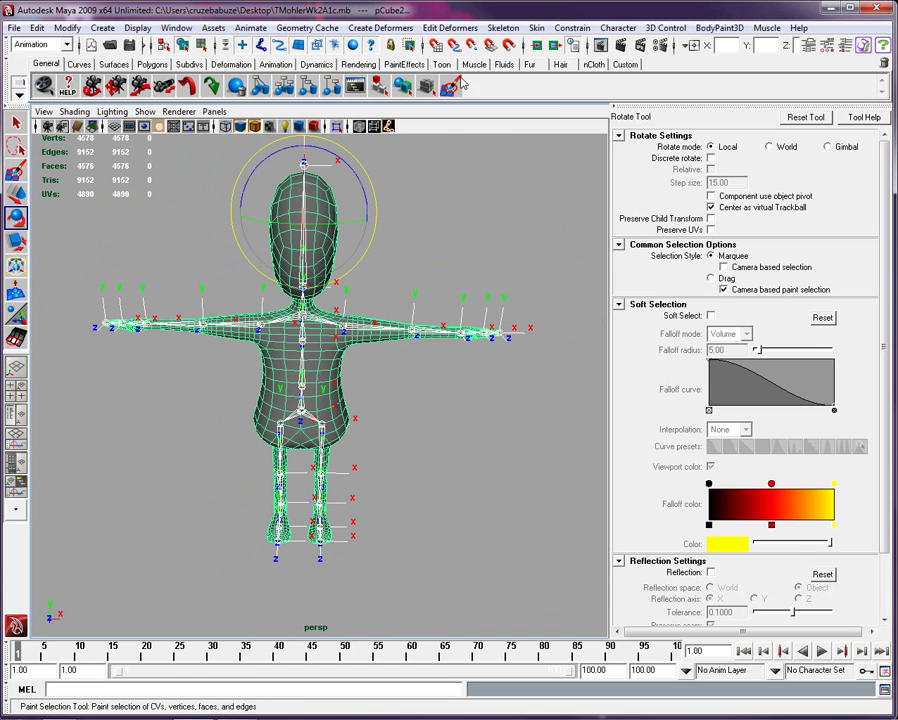
Step: Open the Smooth Bind options and reset them to their defaults
click(538, 29)
mouse_move(575, 49)
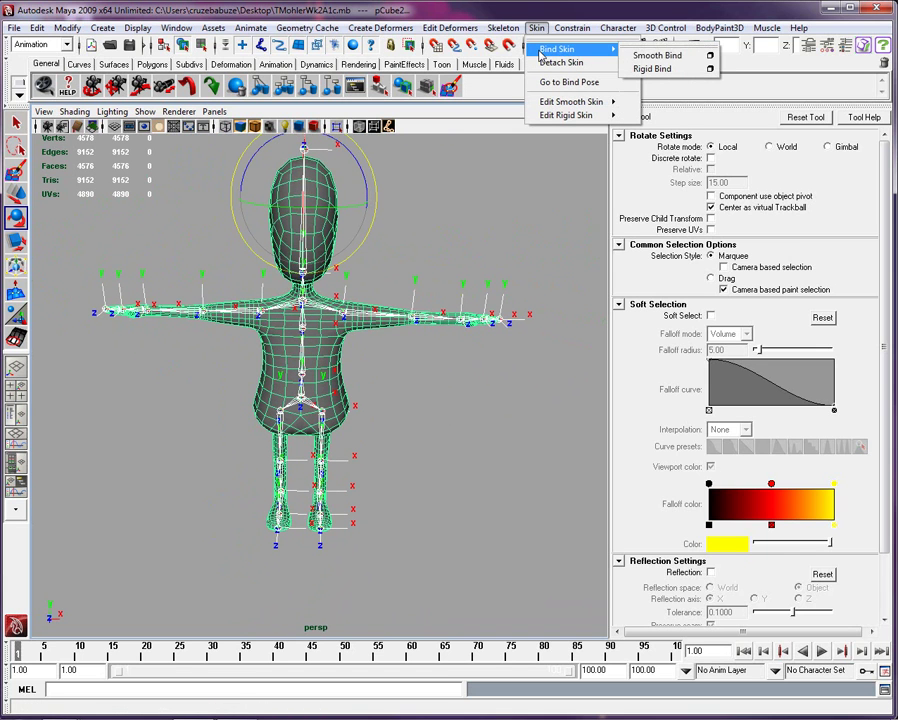
click(709, 57)
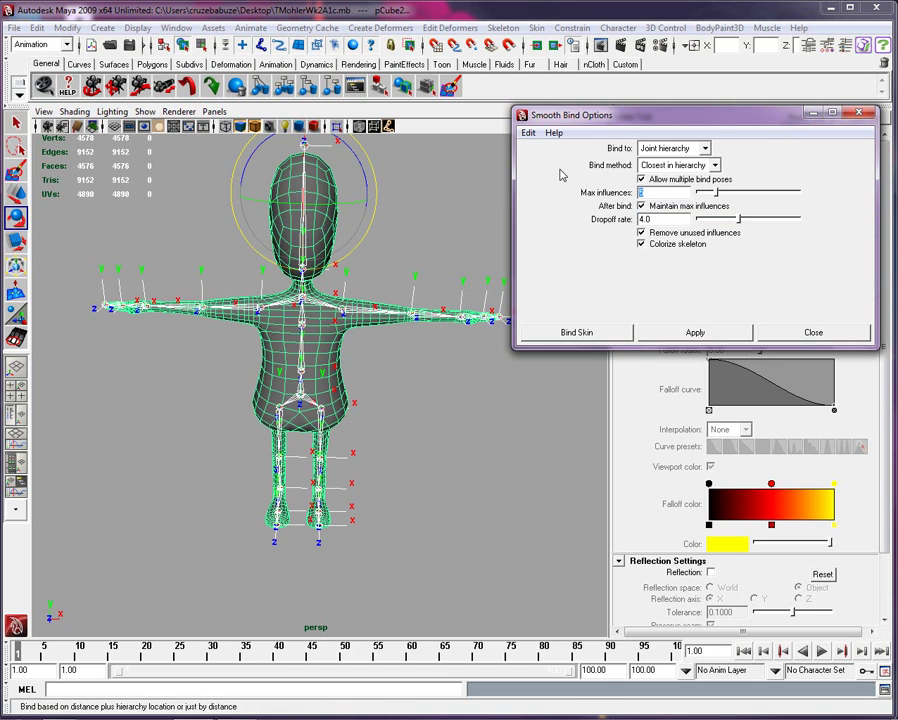
click(529, 133)
click(545, 164)
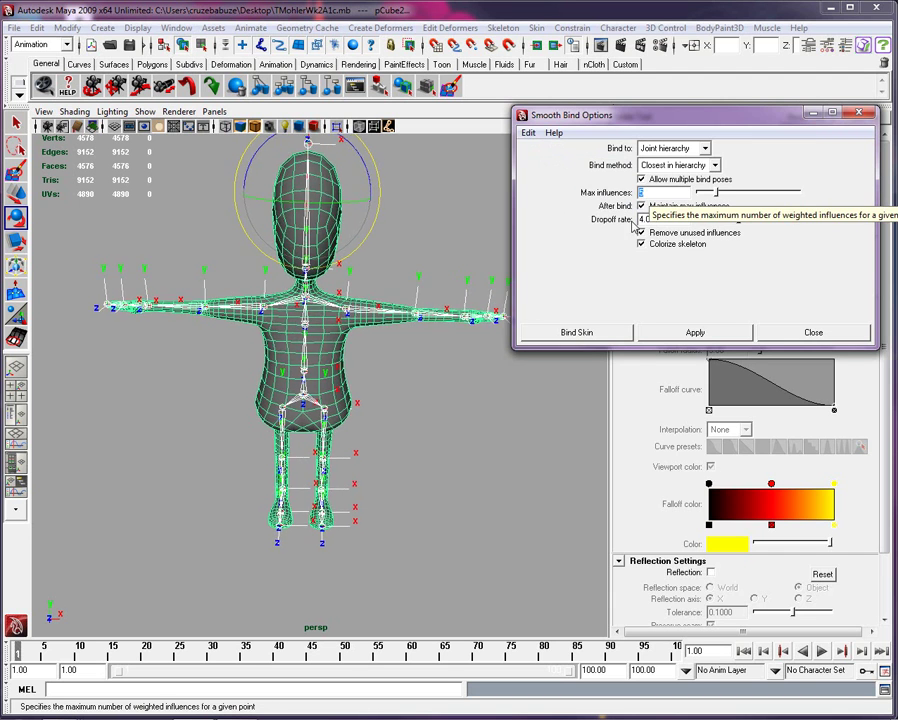
Step: Set the maximum influences to 3, smooth bind the mesh to the joint hierarchy, close the options and clear the selection
scroll(313, 318, up, 5)
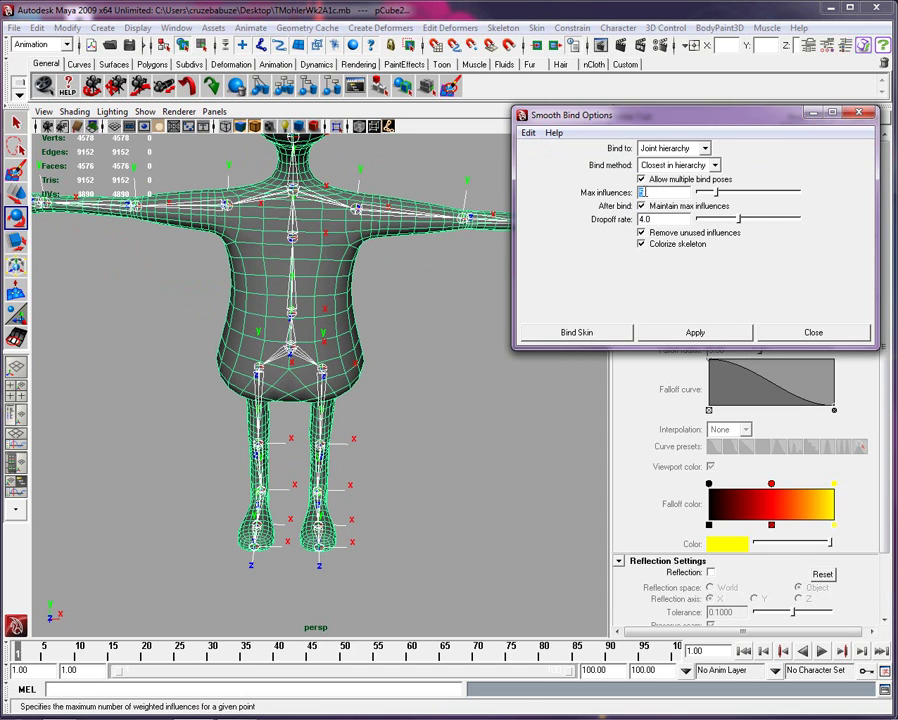
text(3)
key(Return)
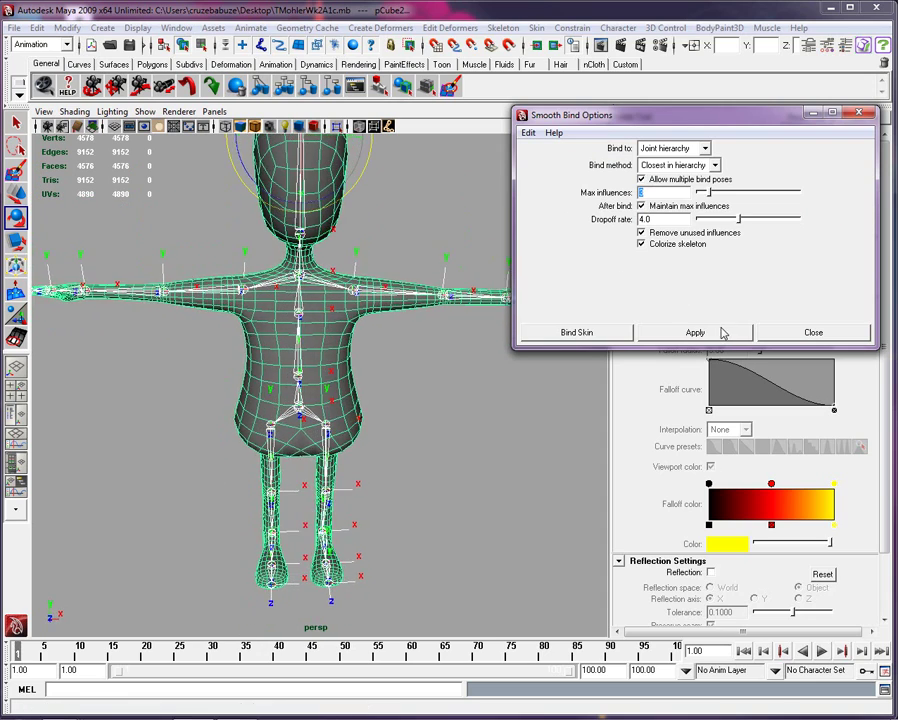
click(690, 333)
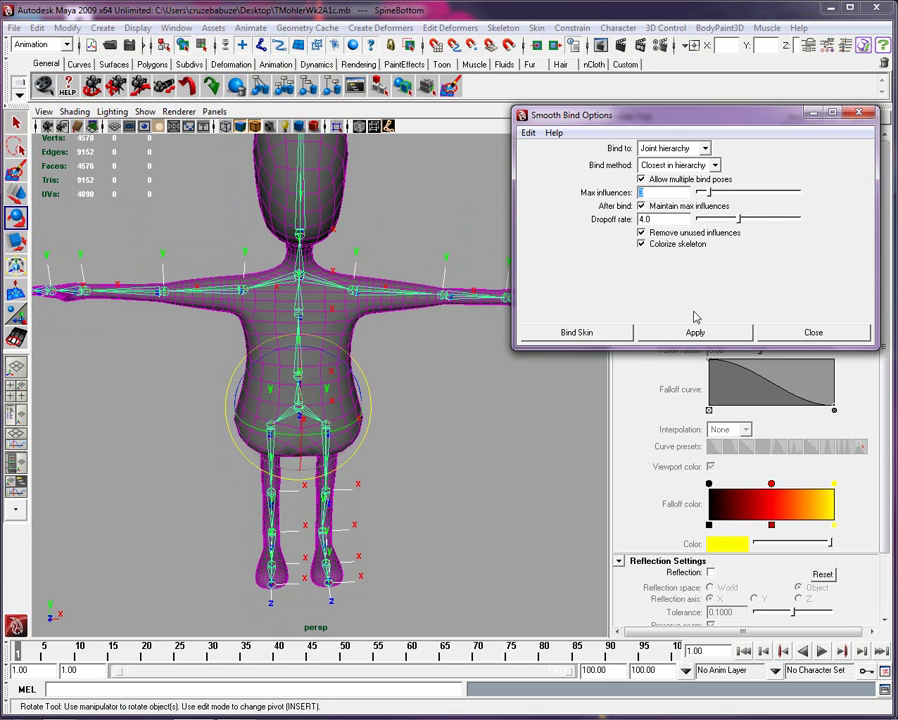
click(854, 113)
click(409, 345)
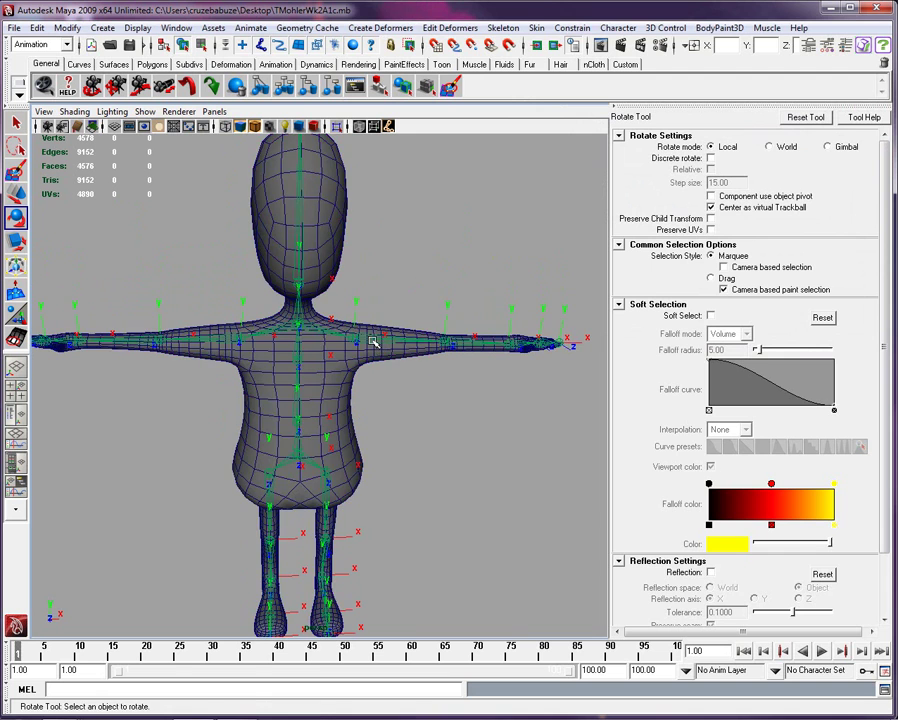
Step: Rotate the left shoulder joint about 44 degrees upward to show how the bound mesh deforms at the armpit
click(371, 342)
drag(364, 294, 268, 192)
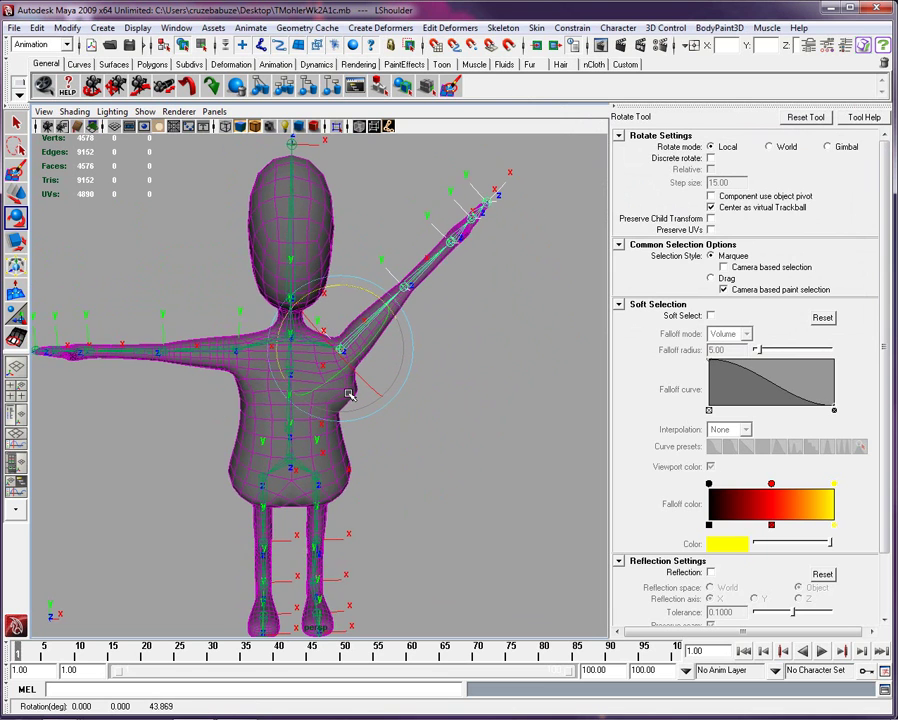
alt+drag(347, 391, 320, 347)
scroll(349, 393, up, 3)
Step: Select the character mesh, start the Paint Skin Weights Tool and choose LShoulder as the influence
click(192, 333)
click(383, 412)
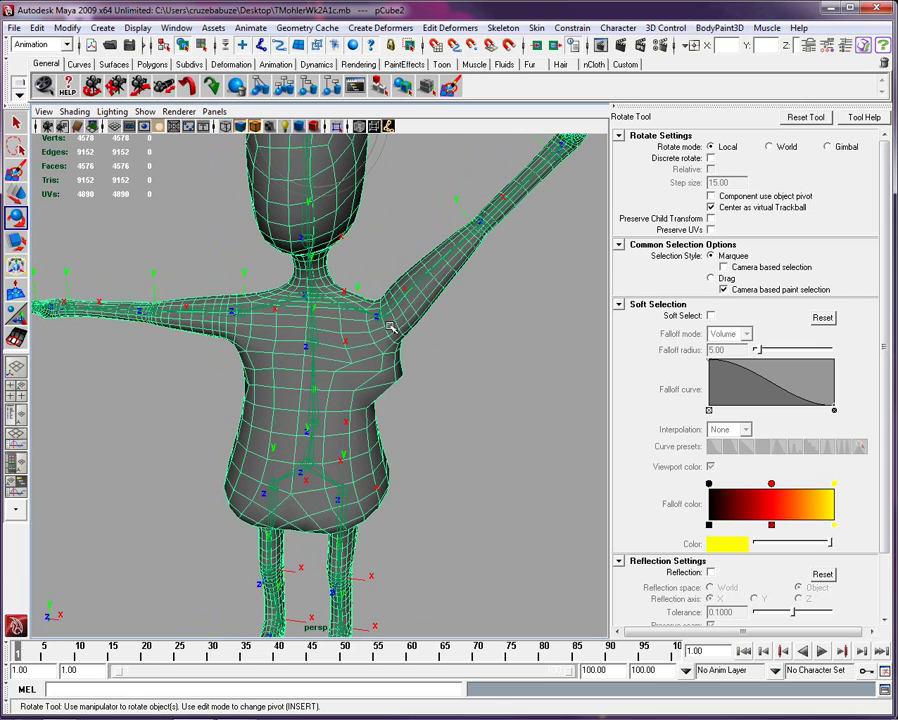
alt+drag(392, 332, 373, 381)
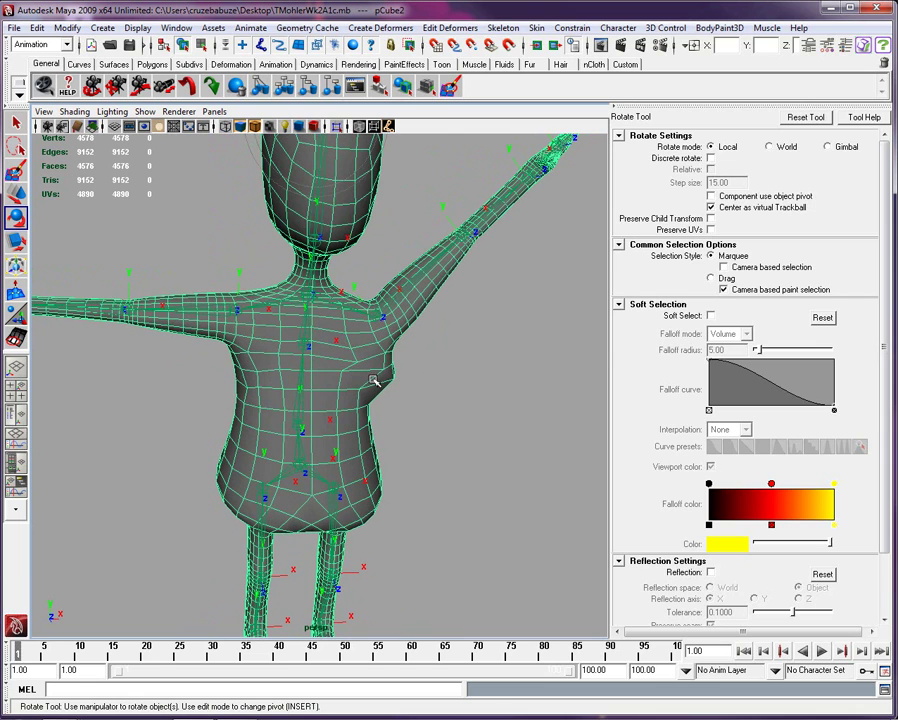
click(16, 339)
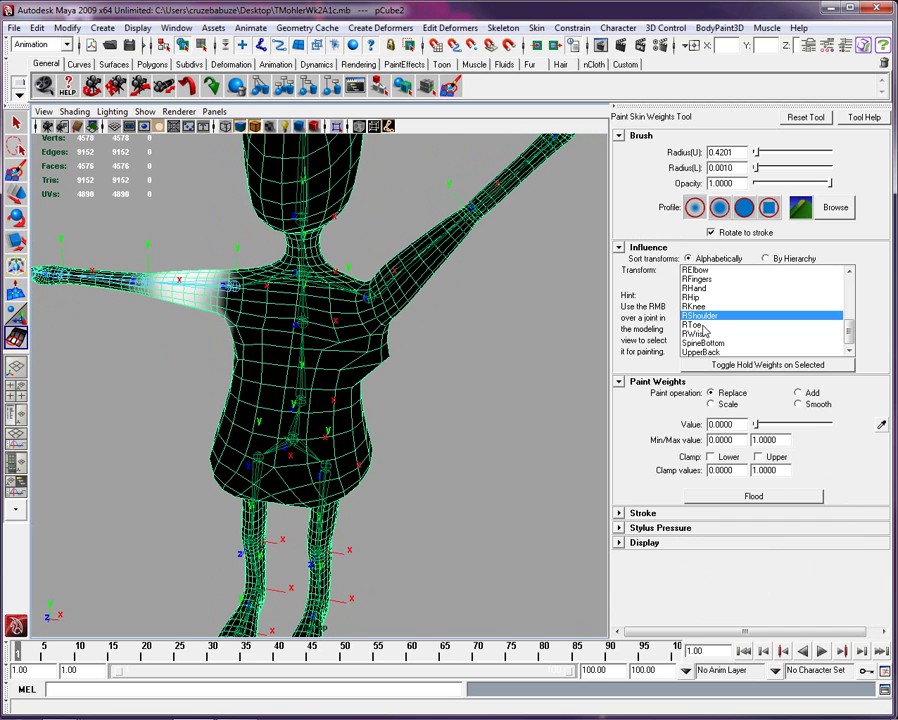
drag(849, 327, 849, 301)
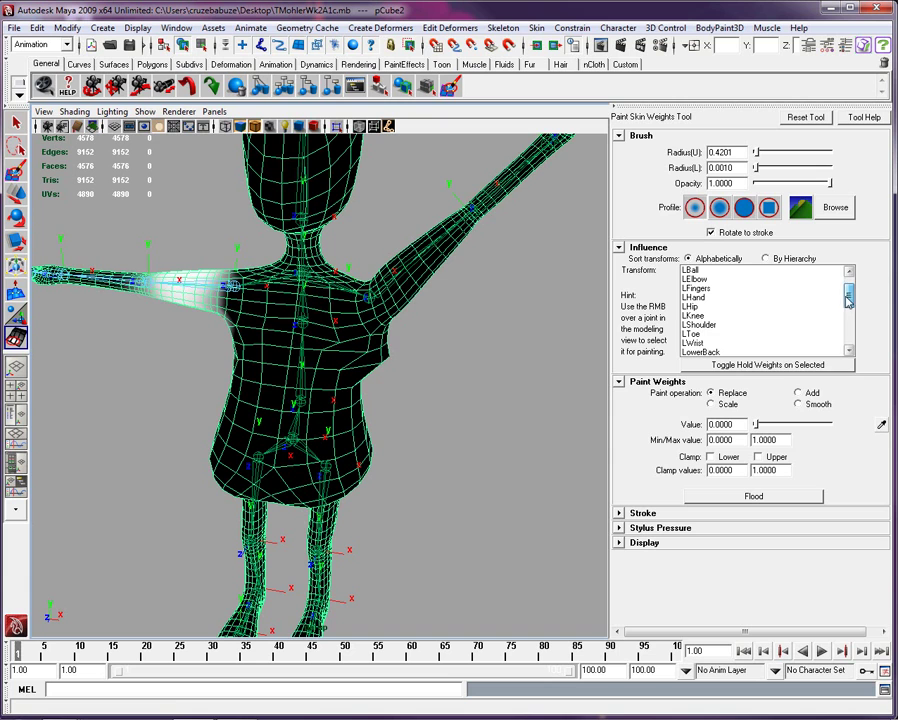
click(686, 325)
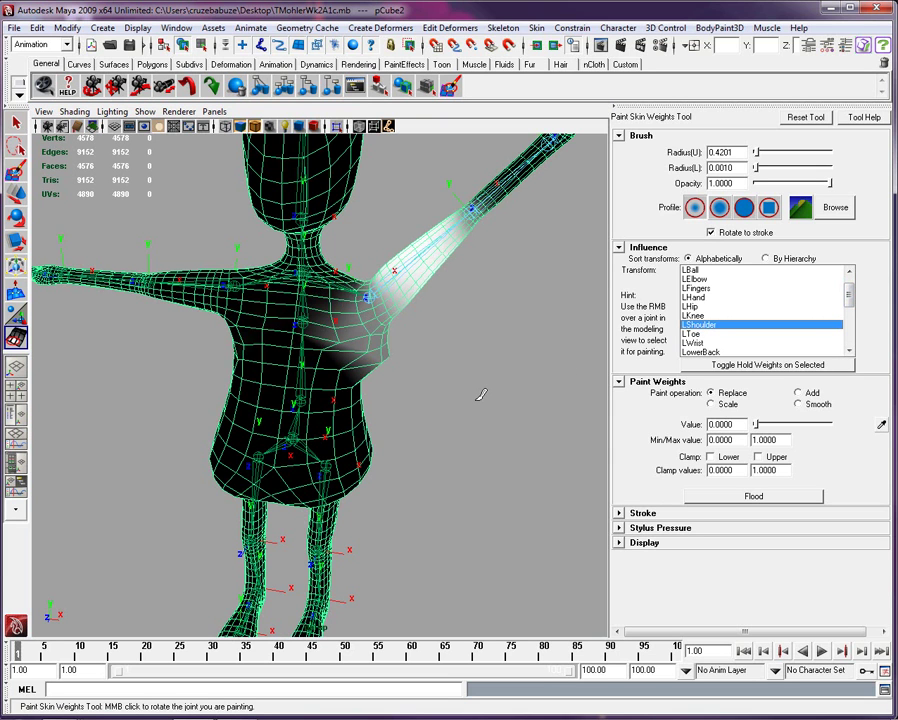
Step: Reduce the brush radius to 0.1143 and paint Replace weights of 0 over the torso below the left armpit for LShoulder
scroll(481, 394, up, 5)
scroll(479, 396, down, 2)
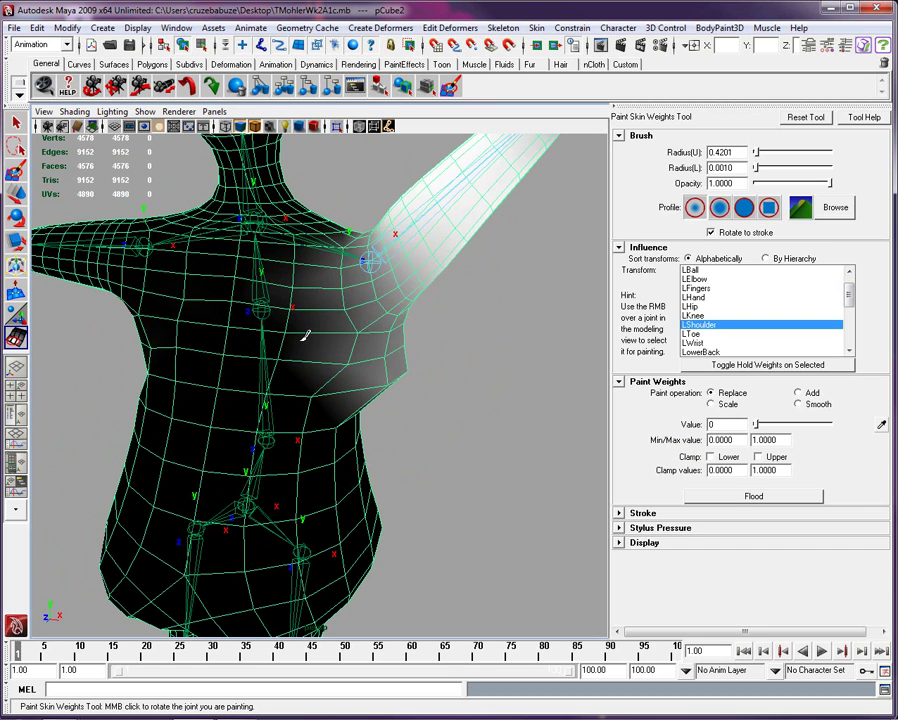
key(b)
drag(266, 395, 203, 393)
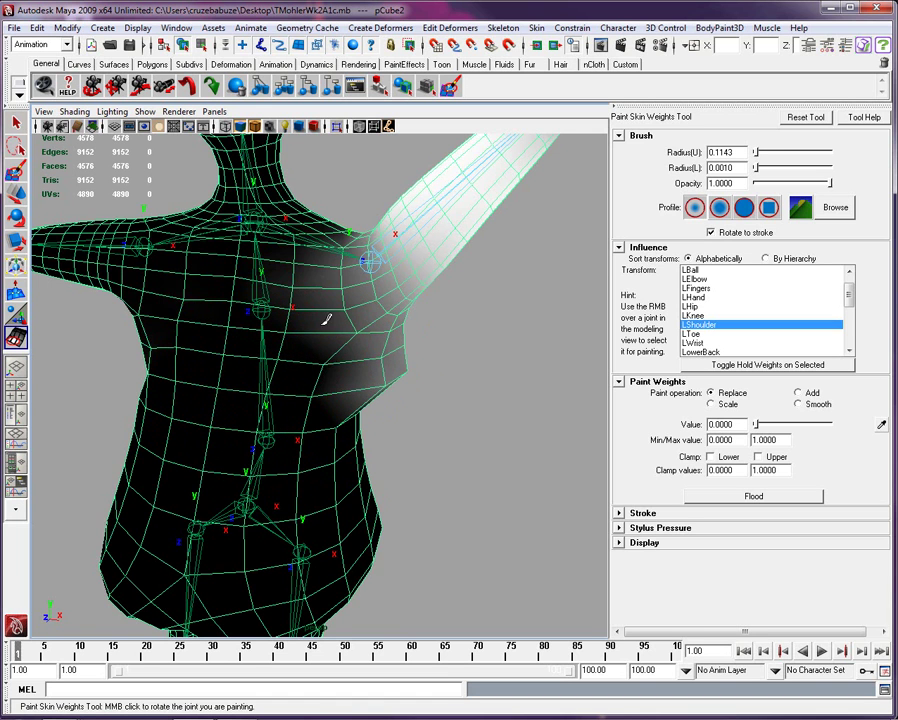
alt+drag(337, 390, 365, 432)
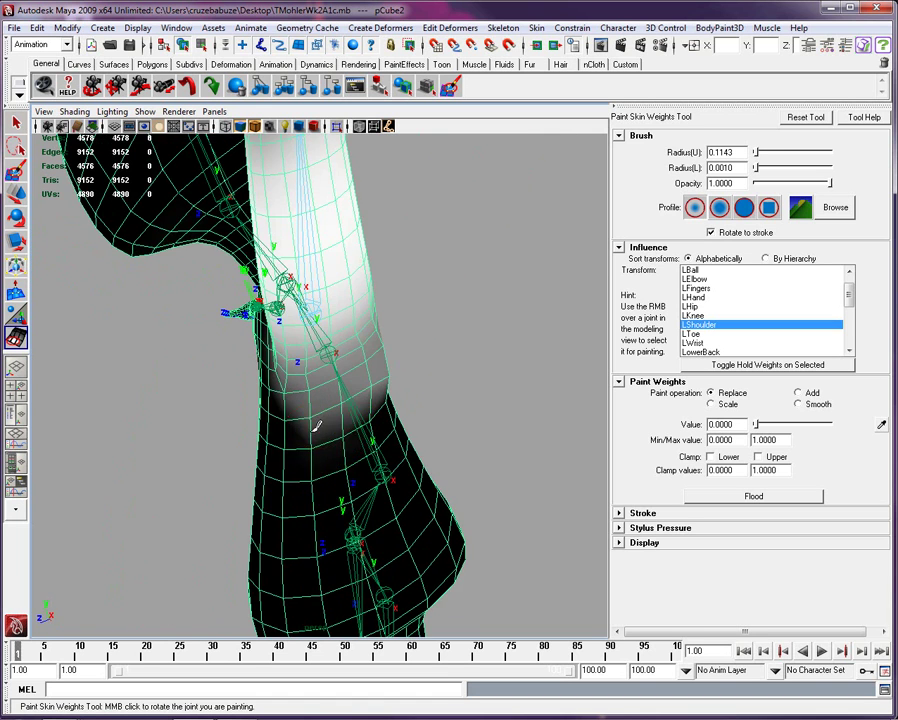
alt+drag(381, 389, 349, 418)
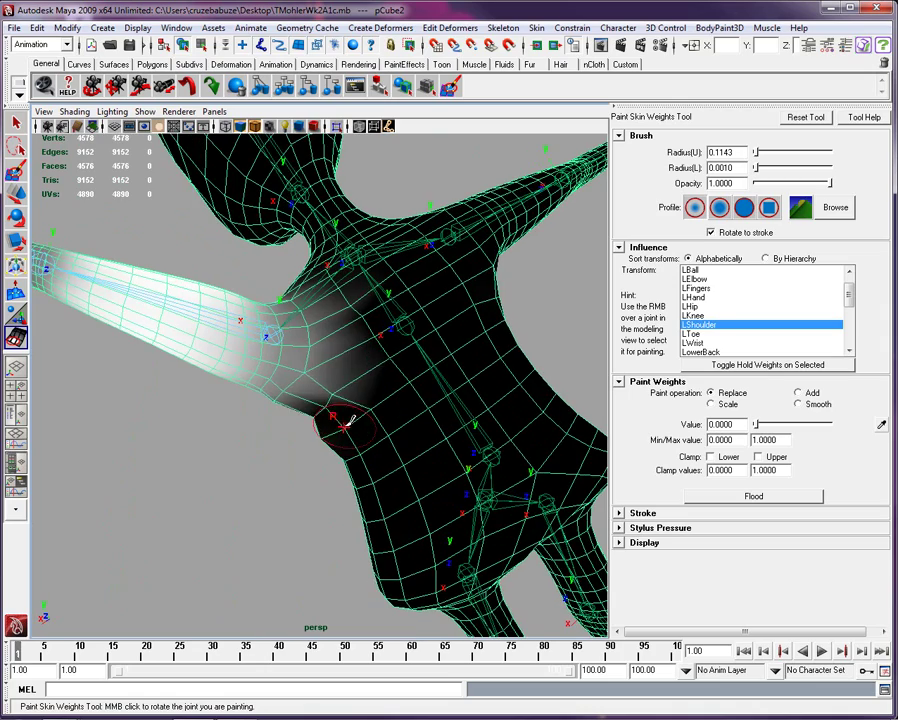
alt+drag(352, 303, 176, 230)
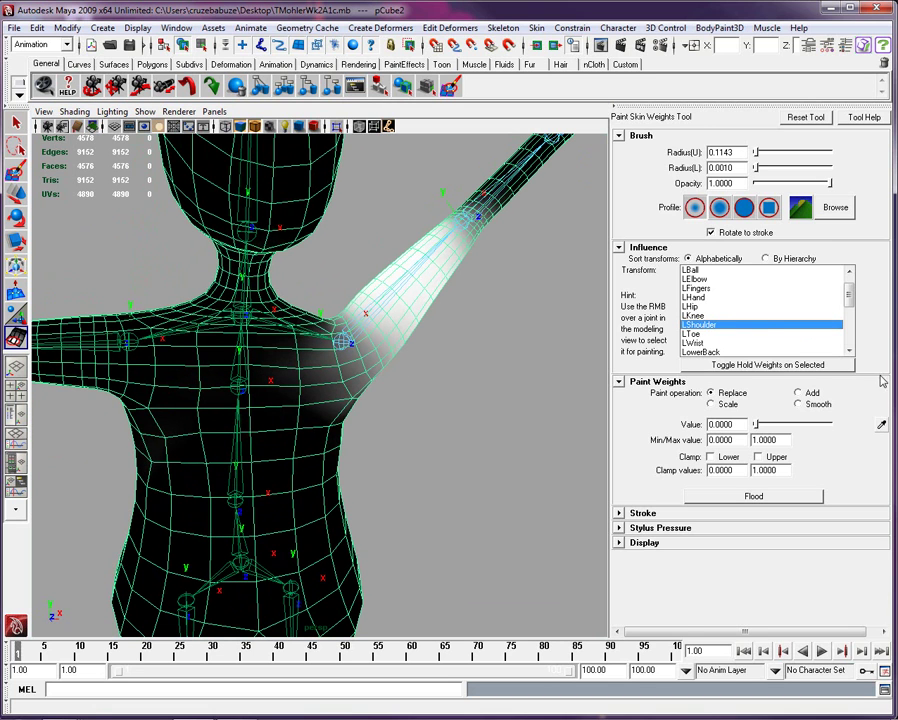
Step: Switch the paint operation to Smooth and flood the mesh to soften the LShoulder weights
click(800, 406)
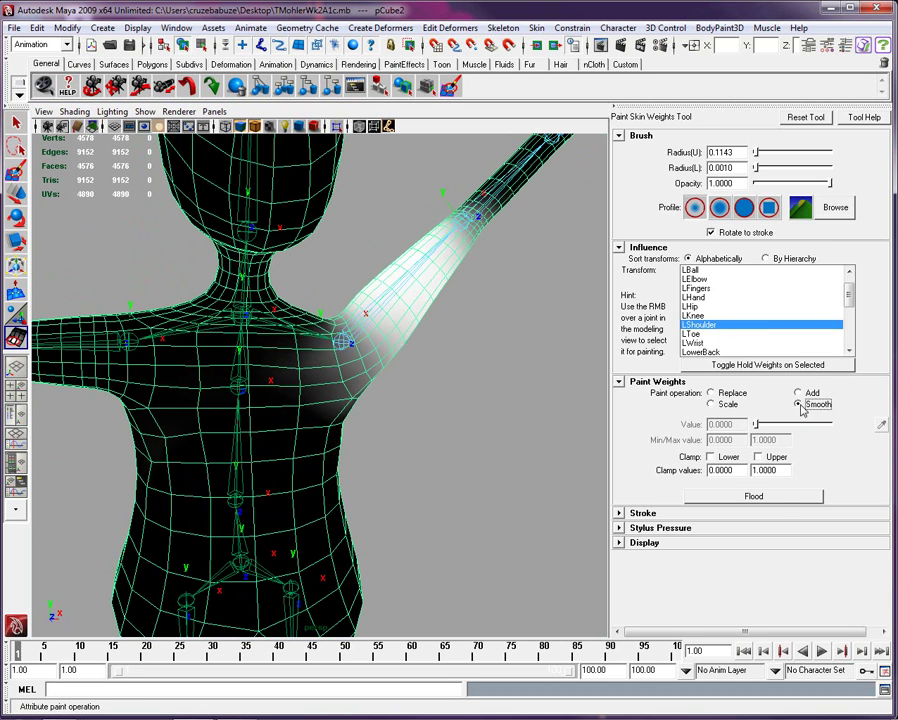
click(778, 499)
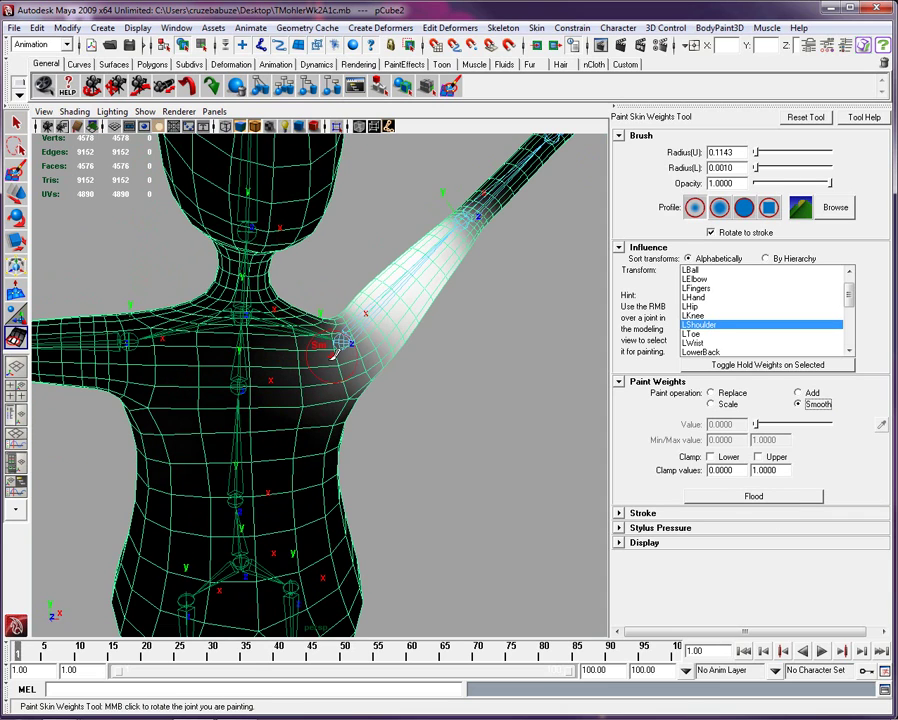
alt+drag(345, 401, 172, 217)
alt+right_drag(173, 216, 52, 210)
alt+drag(52, 210, 110, 190)
Step: Rotate the left shoulder joint back down until the arm is horizontal
click(16, 217)
click(331, 358)
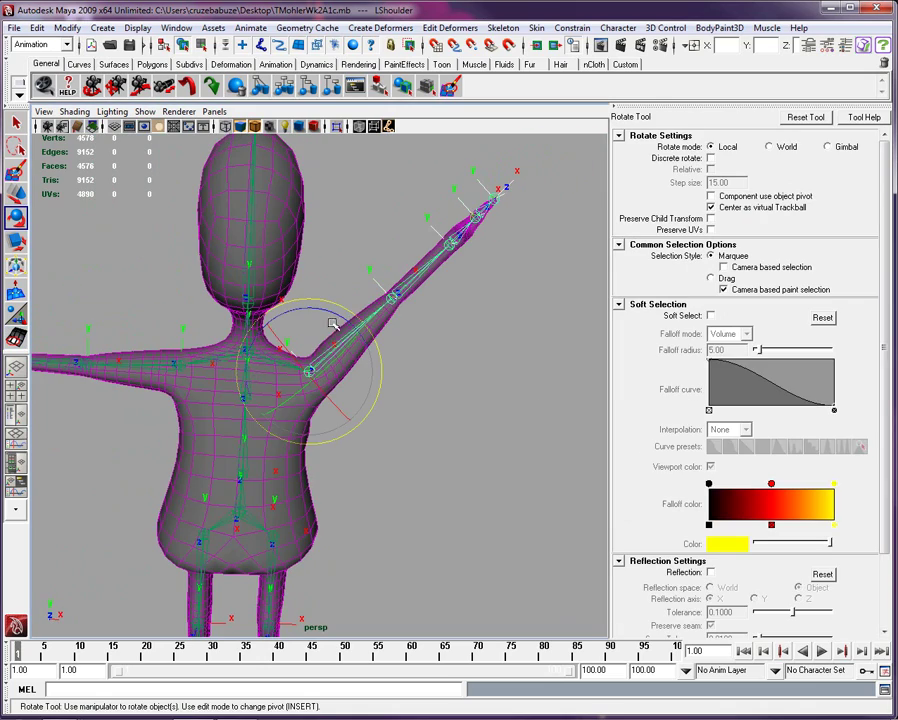
drag(337, 306, 391, 344)
Step: Reopen the Paint Skin Weights Tool on the character mesh with the Replace operation and a brush radius of 0.3046
click(196, 426)
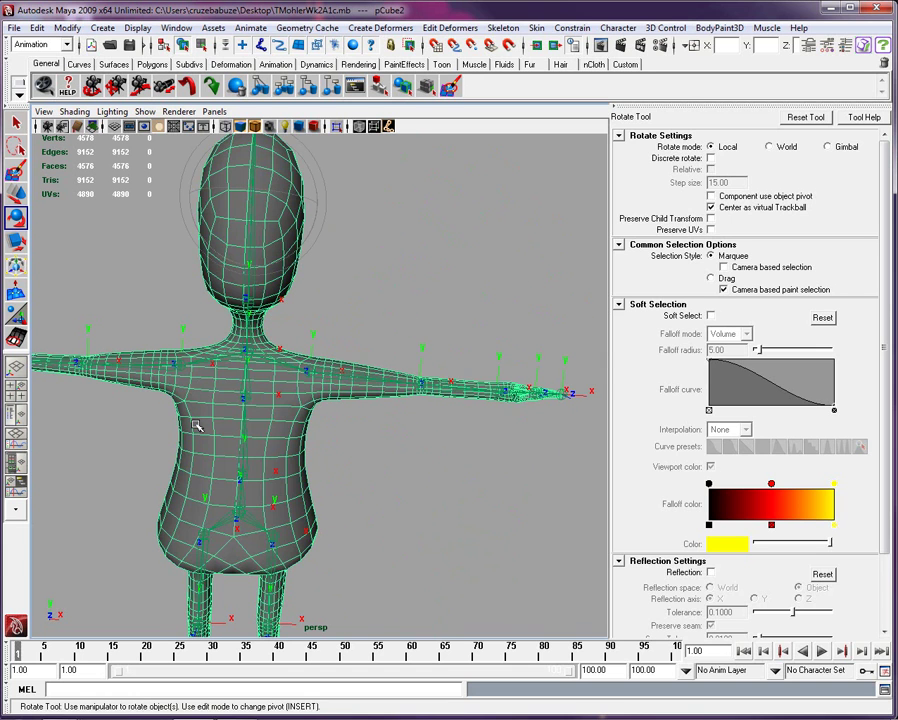
click(16, 338)
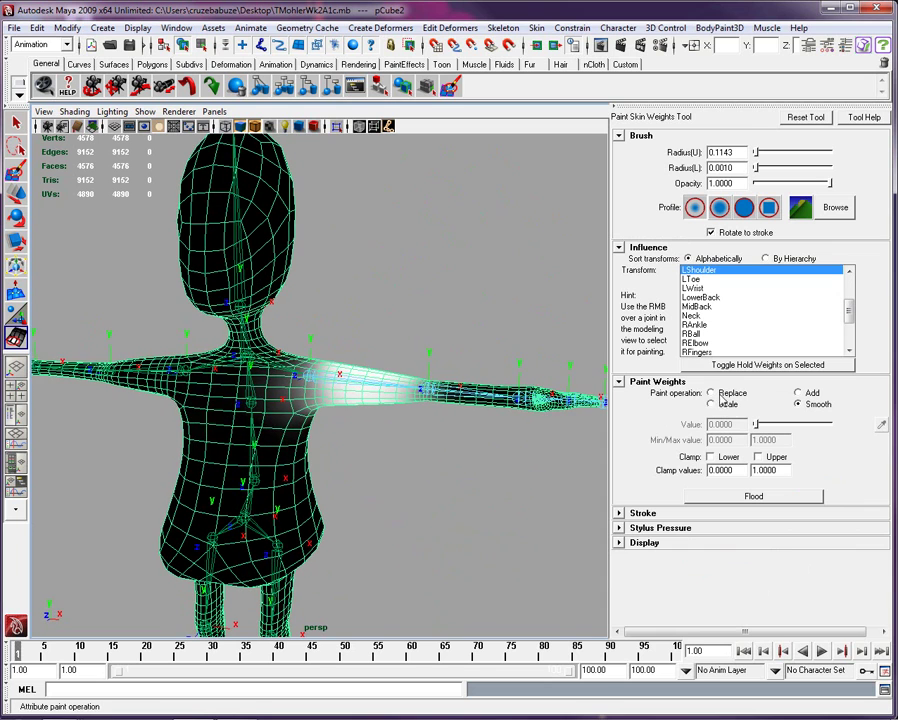
click(711, 393)
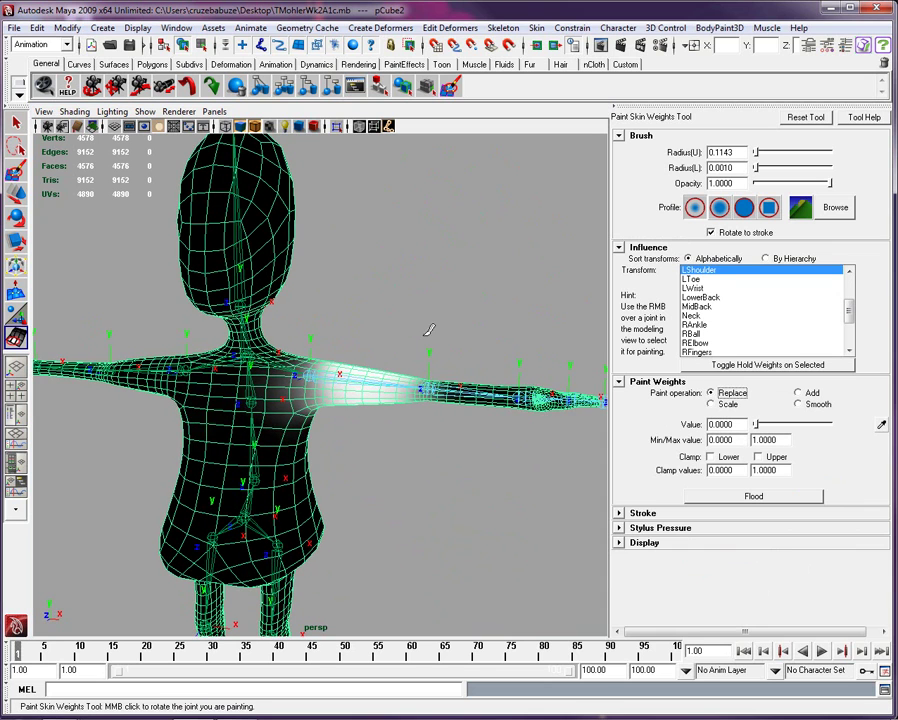
alt+drag(214, 304, 236, 282)
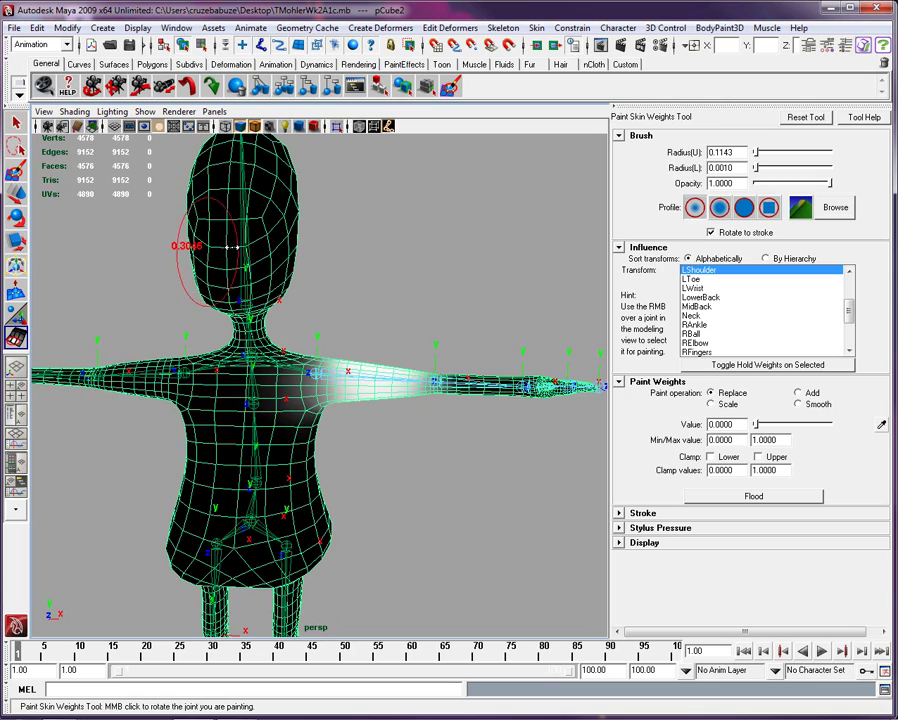
mouse_move(272, 268)
alt+mouse_down()
mouse_move(312, 236)
mouse_move(286, 204)
mouse_move(226, 207)
alt+mouse_up()
alt+middle_drag(228, 150, 236, 226)
mouse_move(250, 273)
alt+mouse_down()
mouse_move(270, 287)
mouse_move(262, 262)
mouse_move(280, 270)
mouse_move(270, 275)
mouse_move(306, 478)
mouse_move(310, 430)
mouse_move(312, 455)
mouse_move(388, 520)
mouse_move(340, 428)
alt+mouse_up()
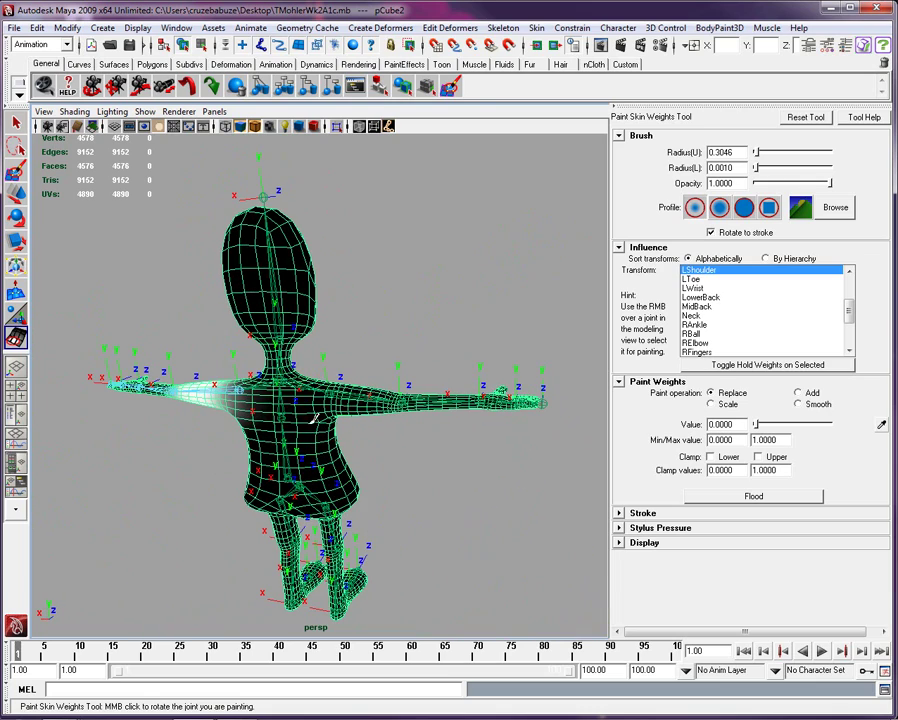
Step: Test the left shoulder joint with the Rotate Tool and examine the mesh closely around the shoulder and armpit
alt+drag(411, 402, 277, 303)
key(e)
scroll(340, 378, up, 2)
click(348, 370)
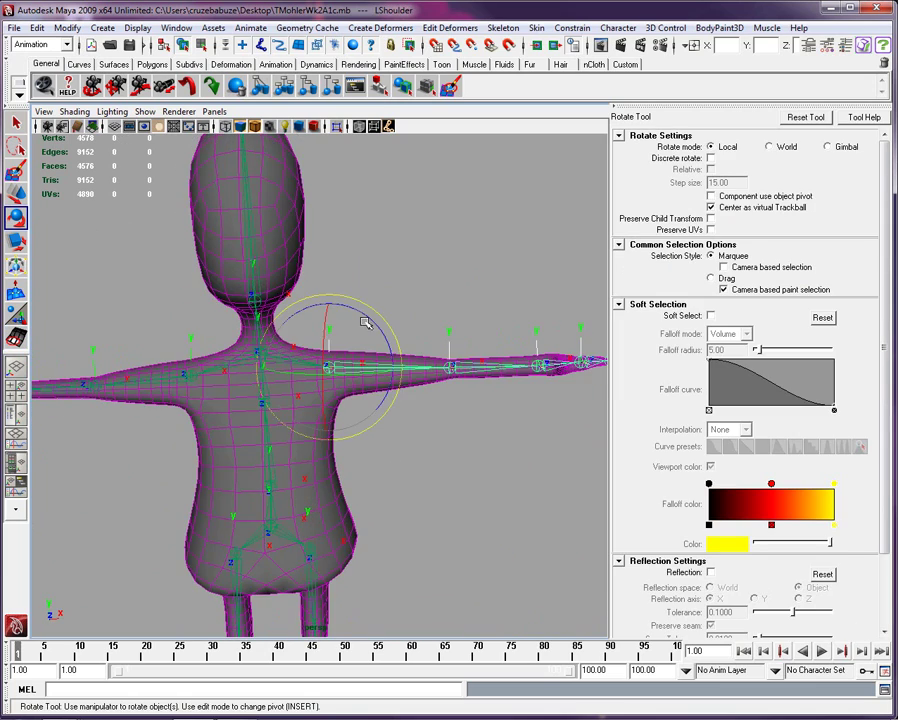
drag(367, 318, 392, 283)
scroll(374, 311, up, 5)
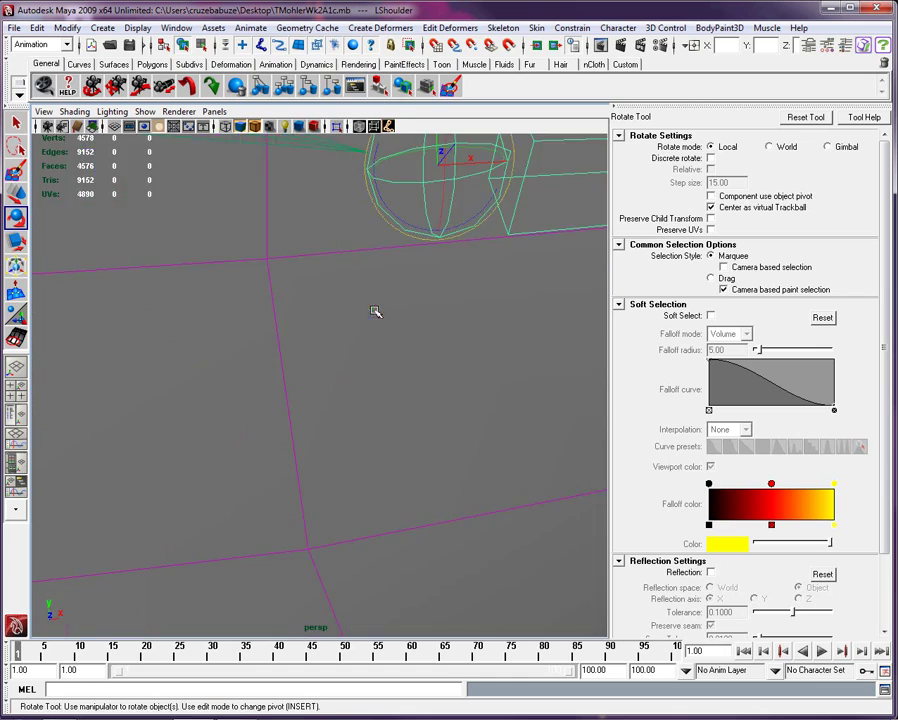
scroll(374, 312, down, 5)
scroll(374, 312, up, 2)
alt+middle_drag(310, 220, 297, 298)
scroll(297, 298, down, 2)
Step: Try selecting mesh vertices and the UpperBack joint around the neck, and reselect the whole character mesh
alt+drag(335, 380, 178, 326)
right_drag(178, 326, 148, 326)
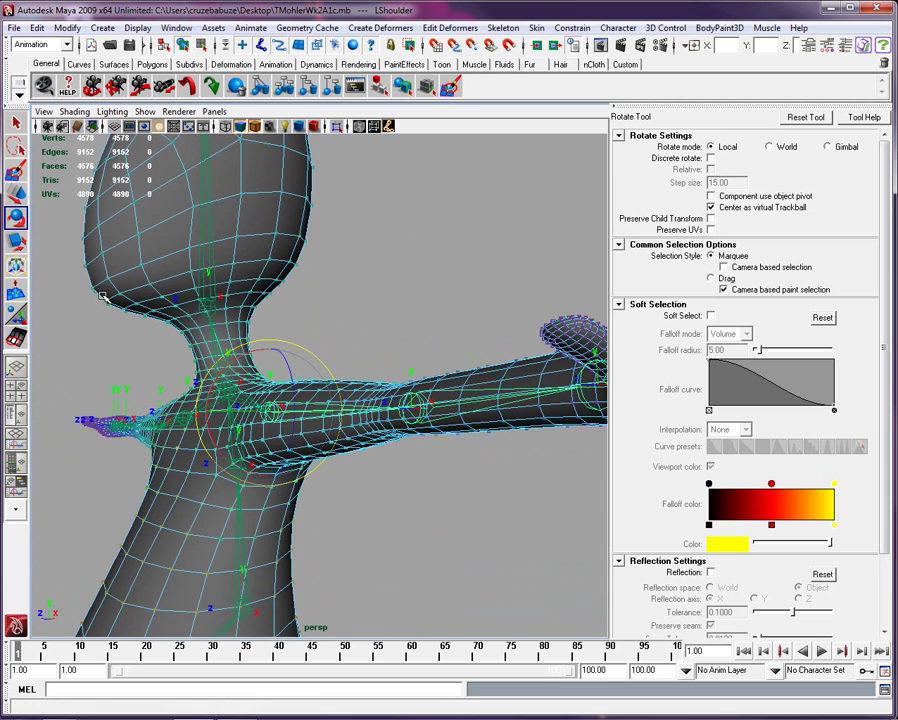
drag(99, 295, 175, 343)
drag(213, 376, 213, 375)
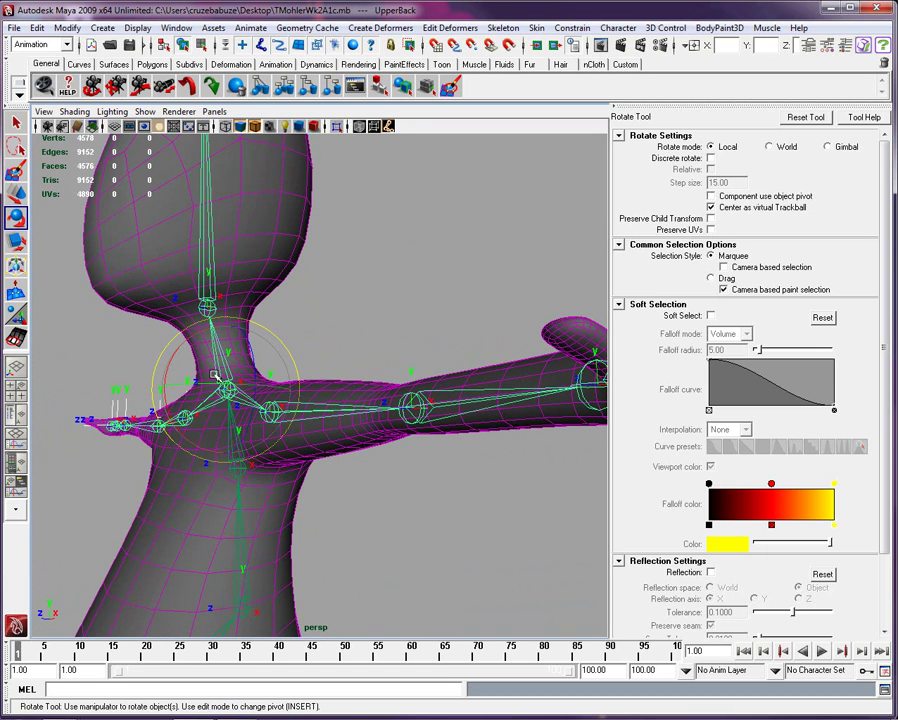
click(172, 288)
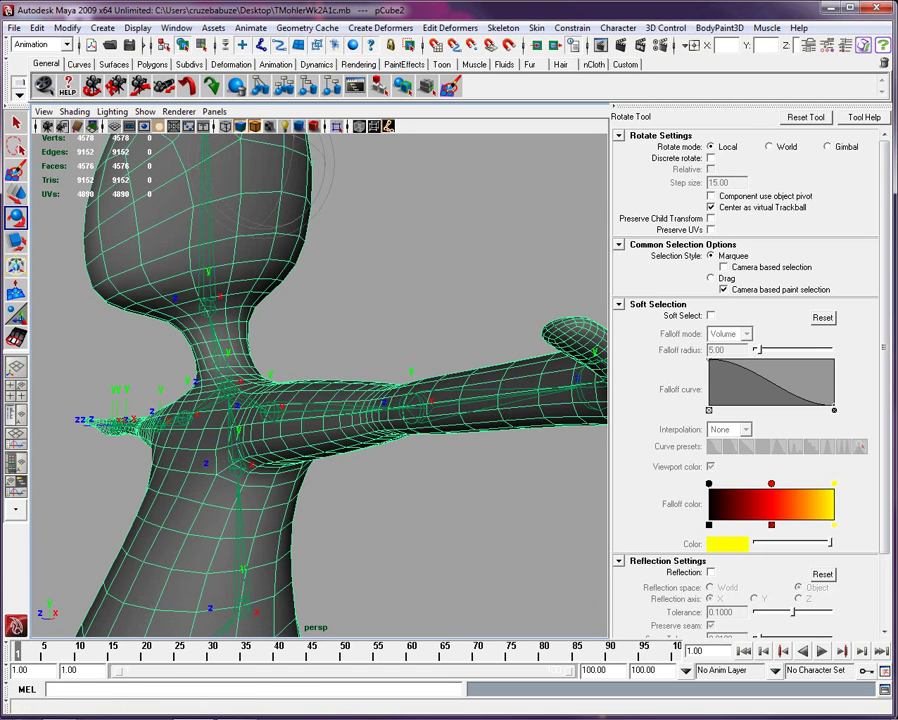
Step: Show the Channel Box / Layer Editor and toggle the Skeleton layer's visibility off and back on
click(808, 46)
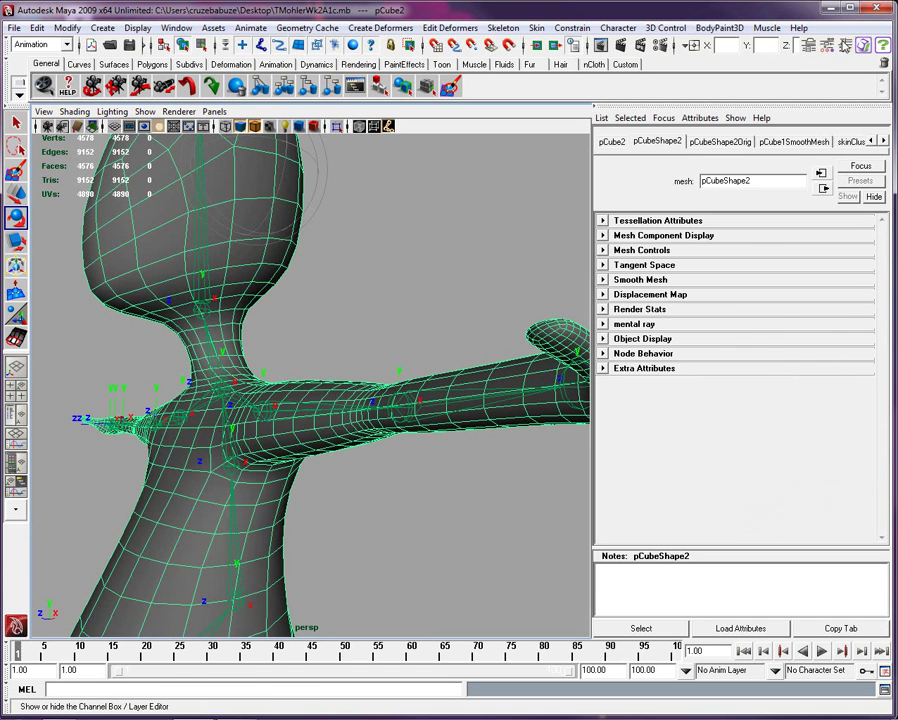
click(844, 46)
click(742, 272)
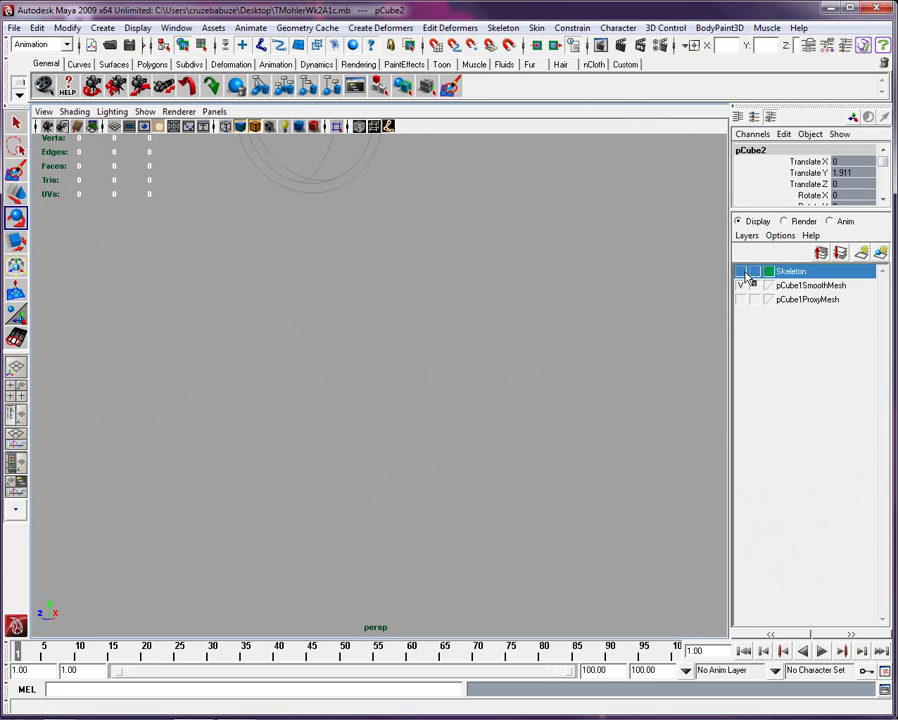
click(742, 272)
Step: Select the SpineBottom joint with its skeleton hierarchy, assign it to a new display layer, and hide that layer
click(480, 262)
alt+middle_drag(466, 360, 440, 150)
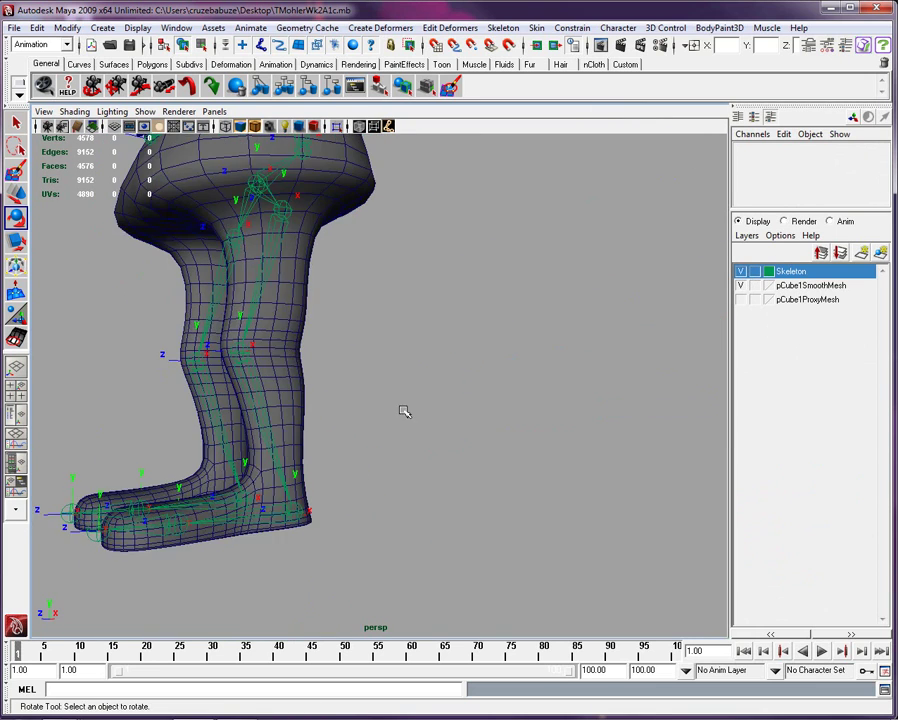
alt+drag(387, 381, 394, 259)
alt+middle_drag(396, 261, 394, 286)
click(300, 206)
alt+middle_drag(385, 237, 385, 317)
click(269, 339)
click(246, 330)
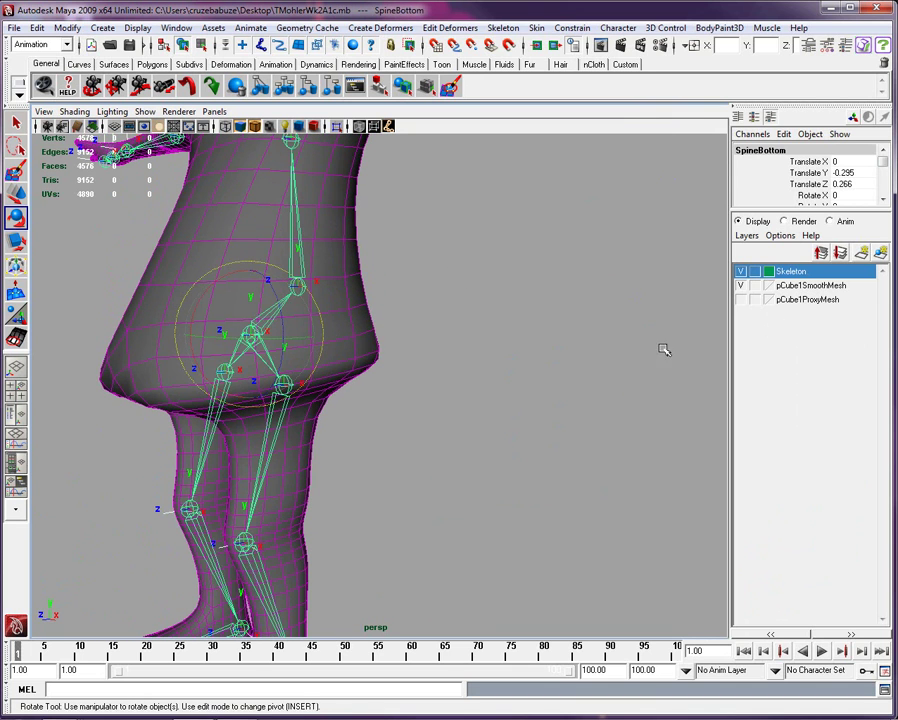
click(881, 253)
click(741, 272)
Step: Switch the character mesh to vertex mode and marquee-select the vertices around the neck and lower head from the front
alt+drag(640, 290, 302, 315)
right_drag(302, 315, 258, 316)
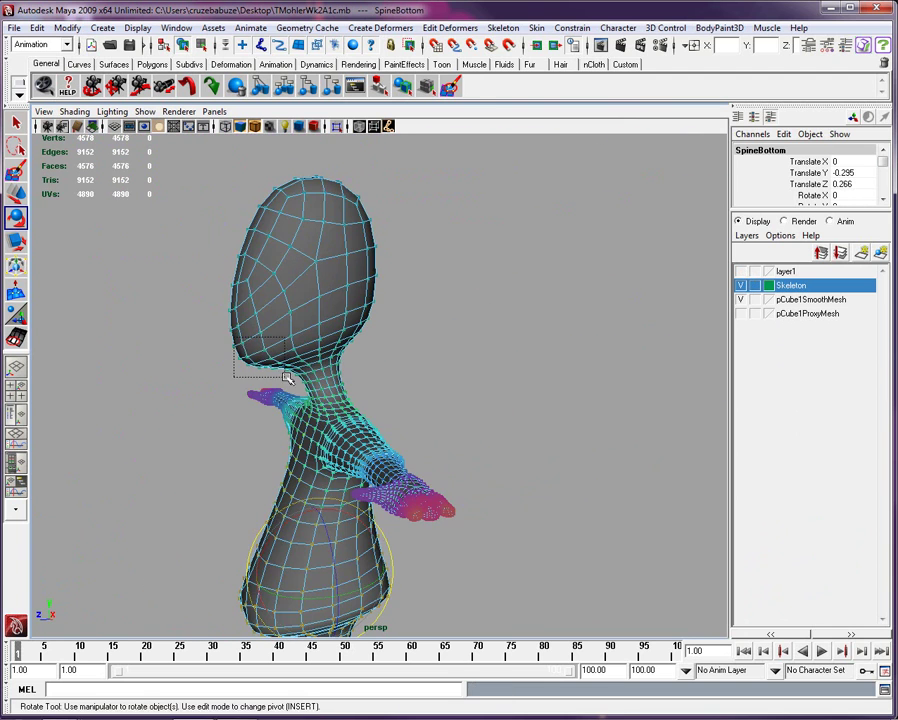
drag(300, 382, 298, 380)
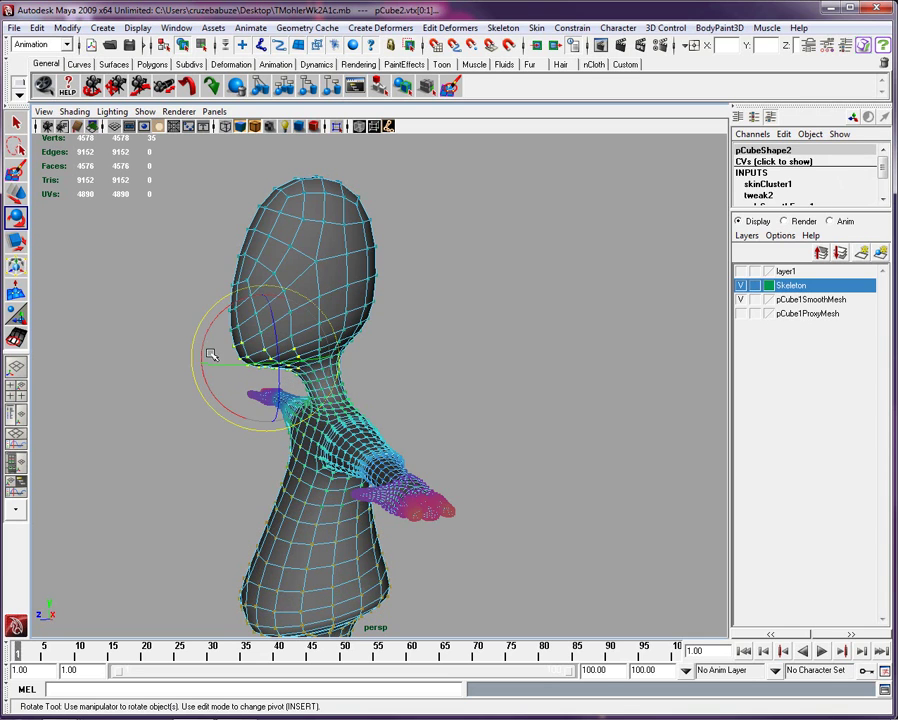
click(171, 312)
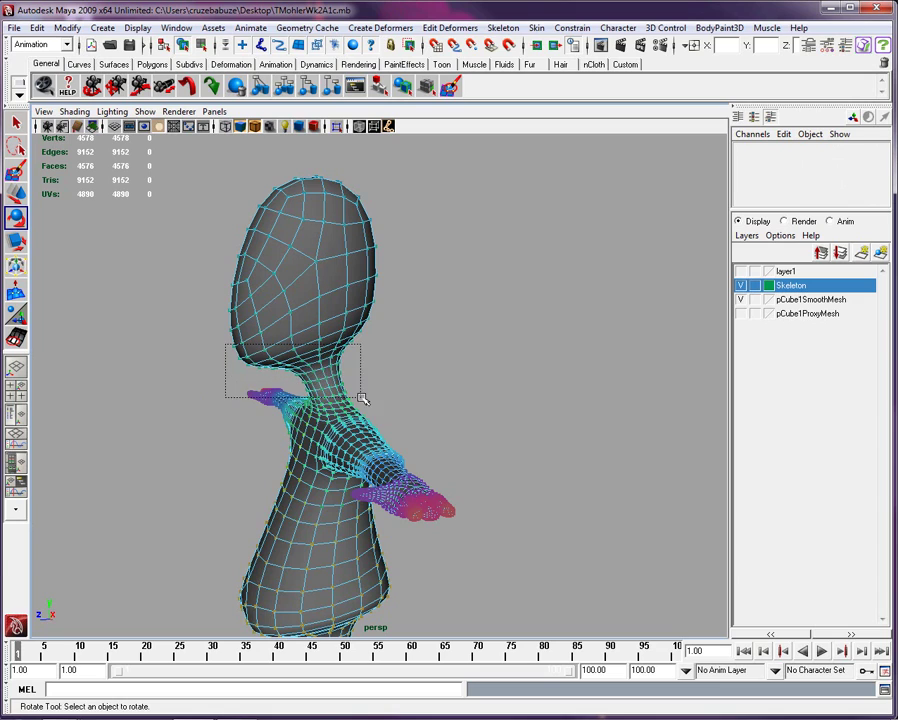
drag(370, 402, 376, 347)
click(466, 341)
alt+drag(311, 321, 308, 312)
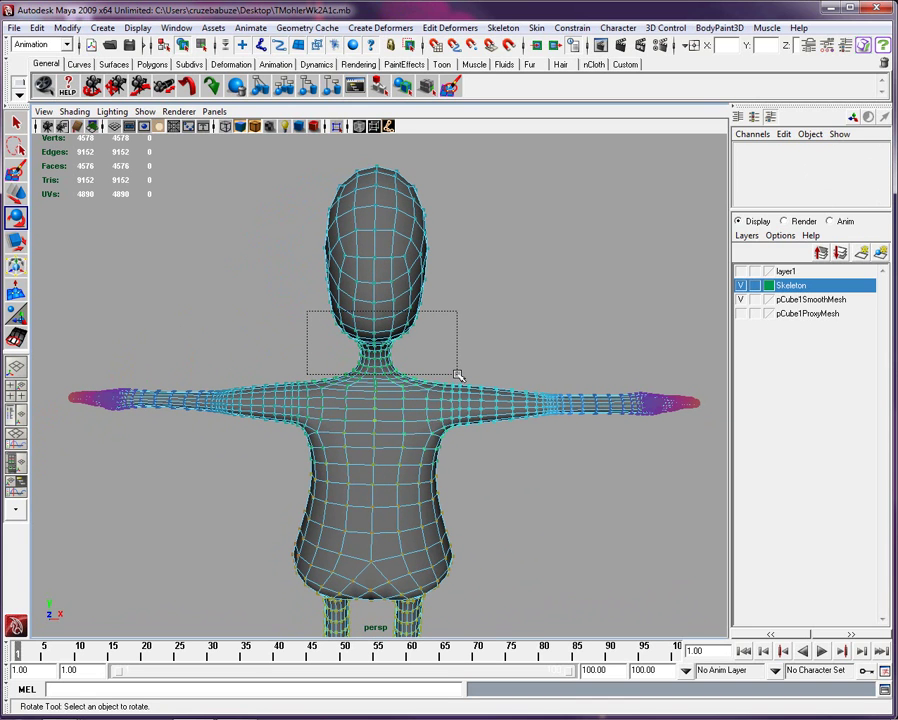
drag(457, 376, 457, 376)
alt+drag(603, 372, 620, 376)
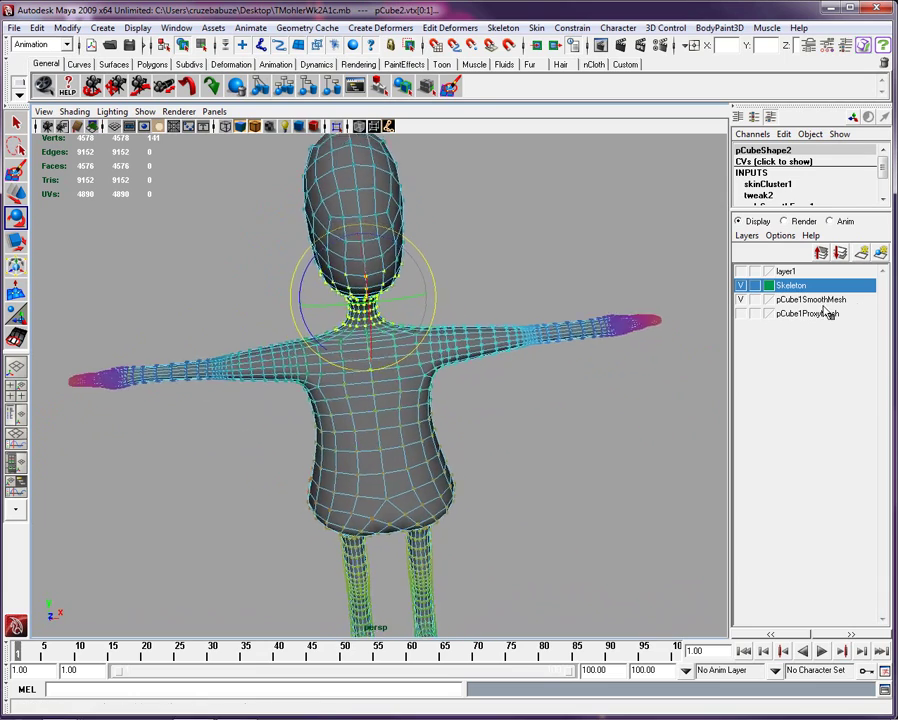
Step: Open the Component Editor for the selected neck vertices, locate the Smooth Skins weights, and enlarge the window to show all joint columns
click(190, 28)
mouse_move(199, 52)
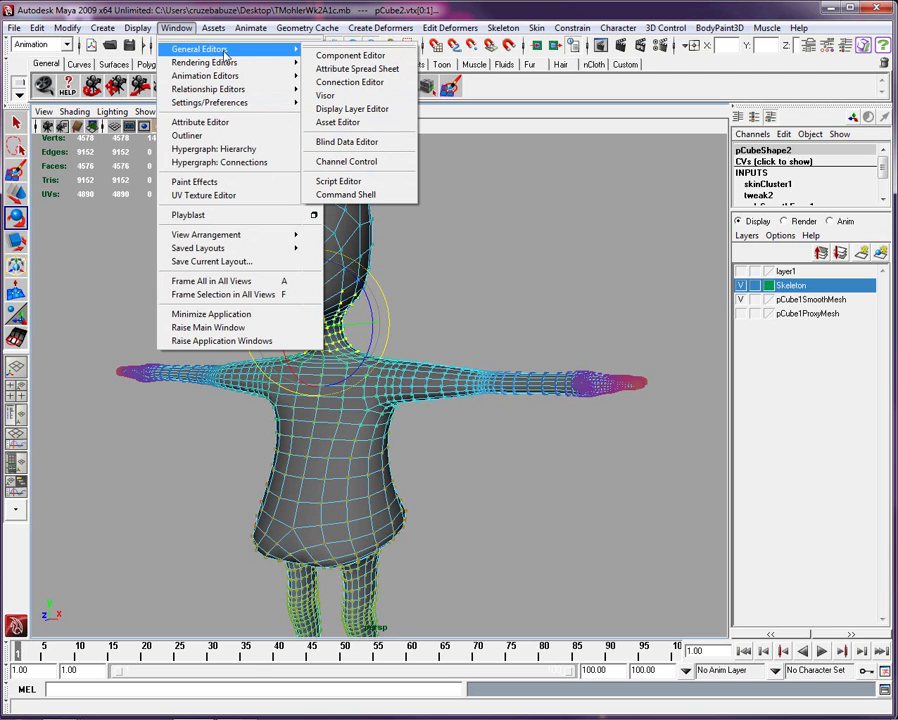
click(362, 61)
drag(381, 174, 293, 153)
drag(651, 595, 397, 484)
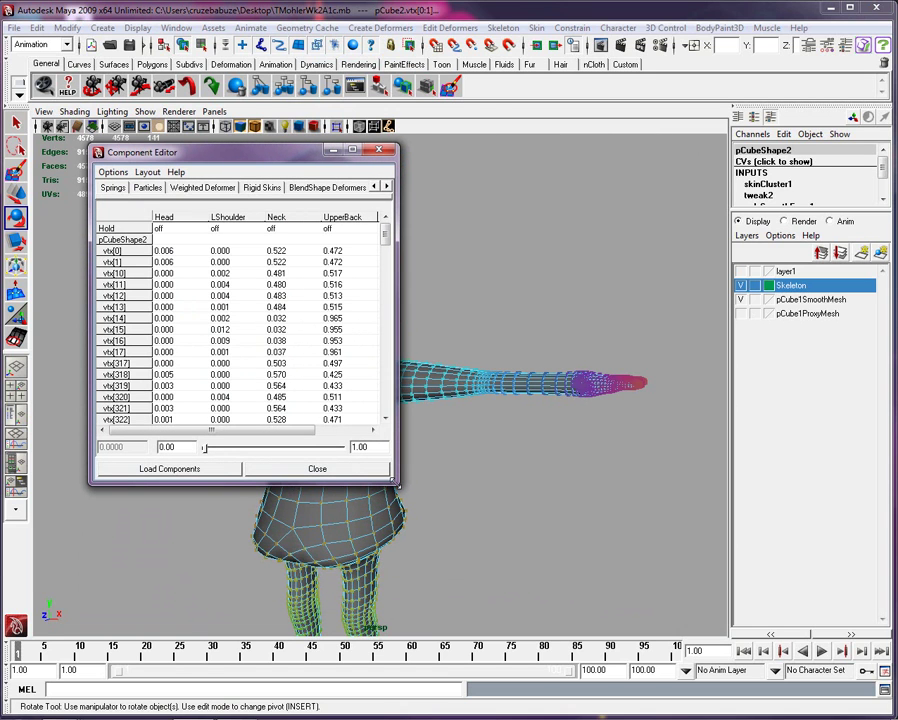
click(386, 186)
click(386, 186)
click(386, 186)
click(386, 186)
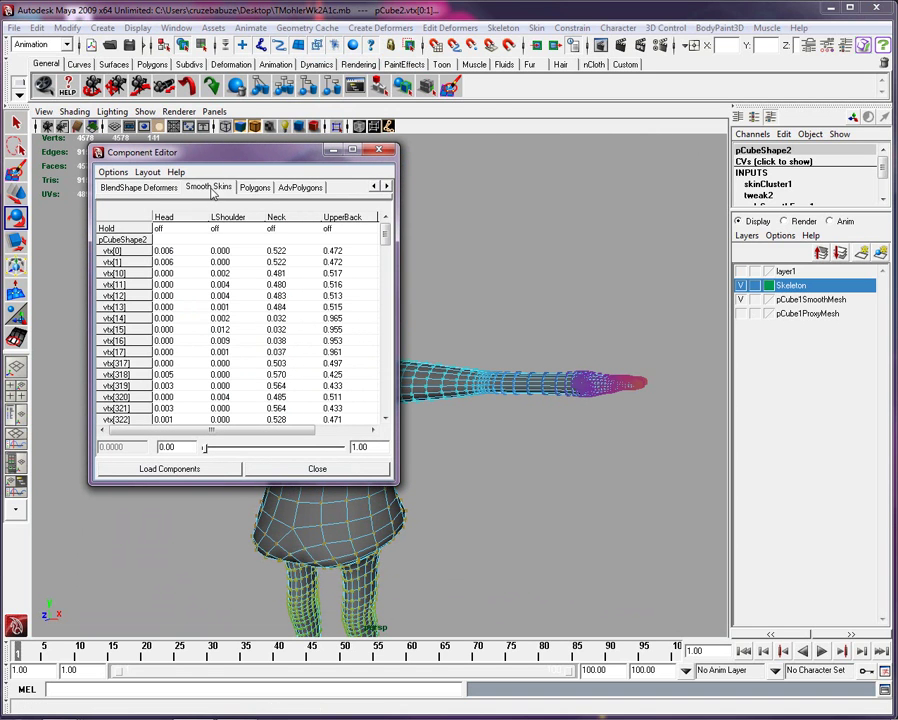
drag(398, 485, 731, 650)
Step: Examine the neck vertices' smooth skin weights for the Head, LShoulder, Neck and UpperBack joints, focusing on the LShoulder values
drag(724, 283, 740, 577)
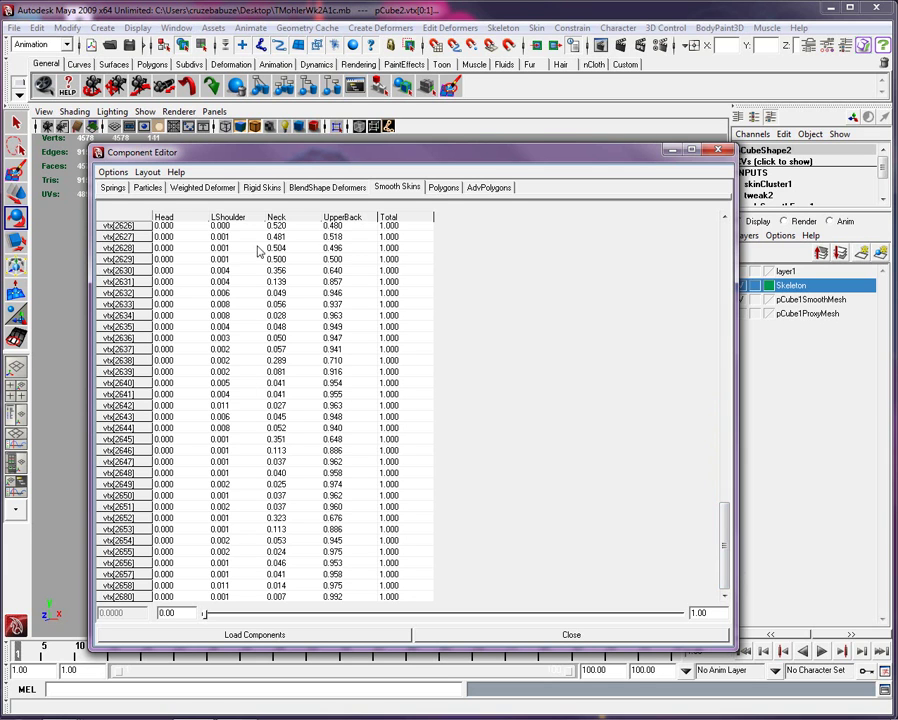
drag(726, 565, 740, 228)
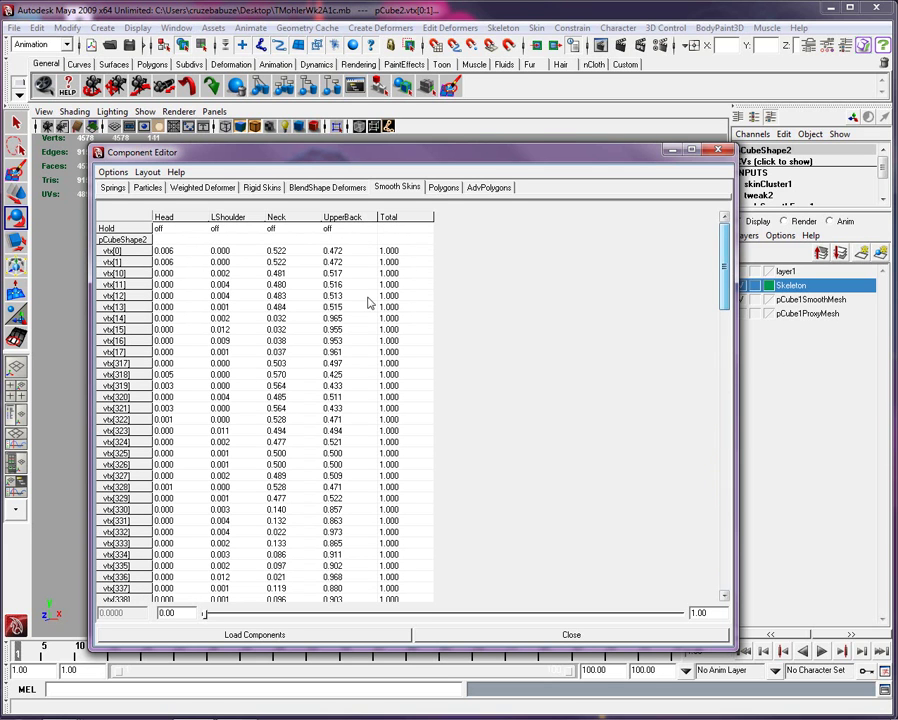
click(220, 273)
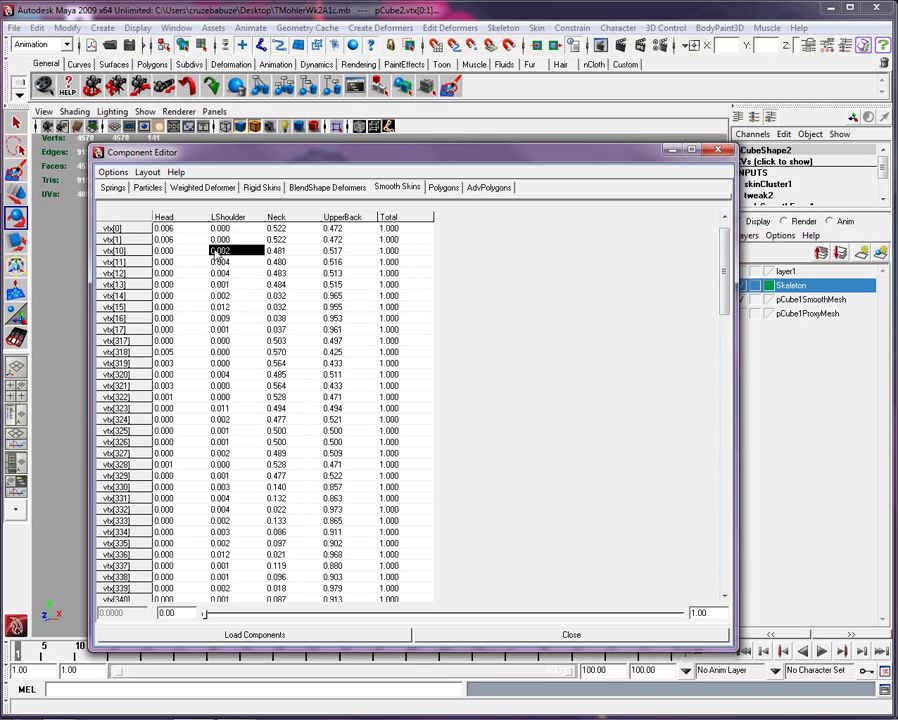
drag(726, 271, 724, 260)
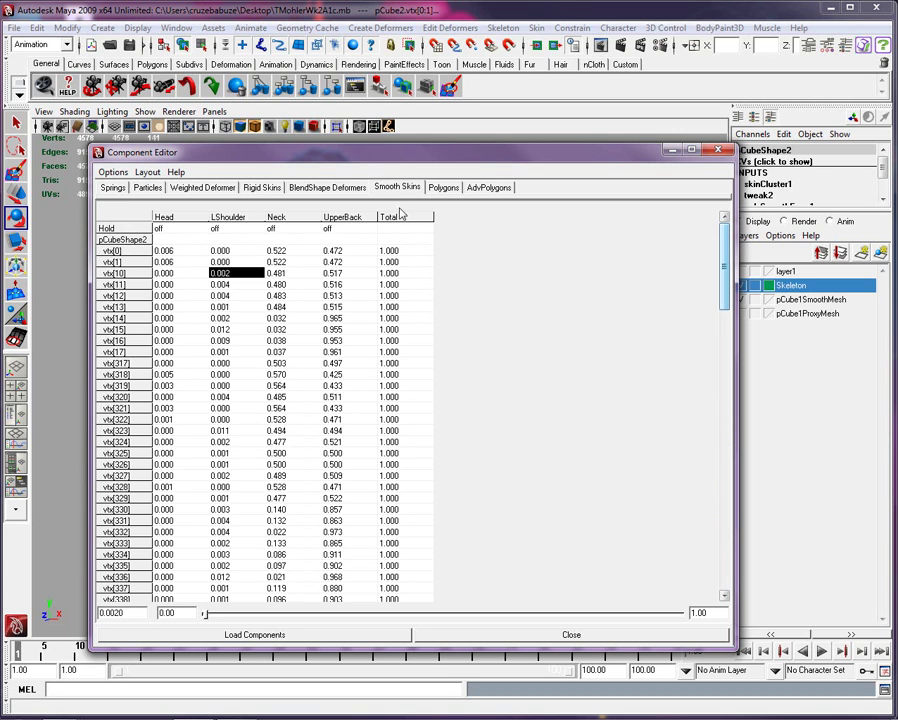
double_click(218, 250)
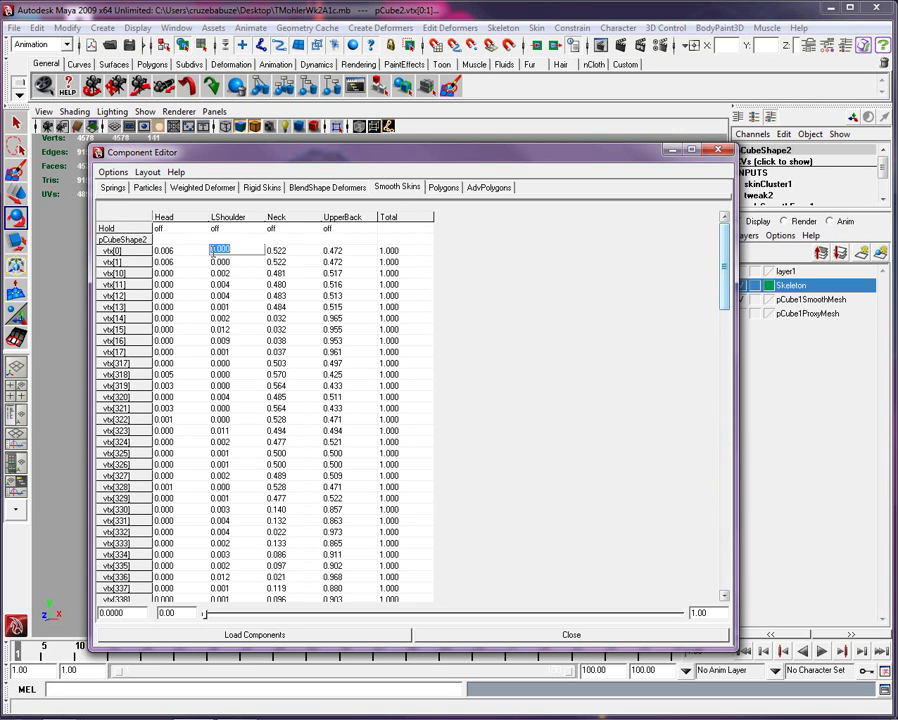
Step: Isolate vertex vtx[0] in the weight table and move the Component Editor aside to locate that vertex on the mesh
drag(105, 249, 105, 261)
click(104, 252)
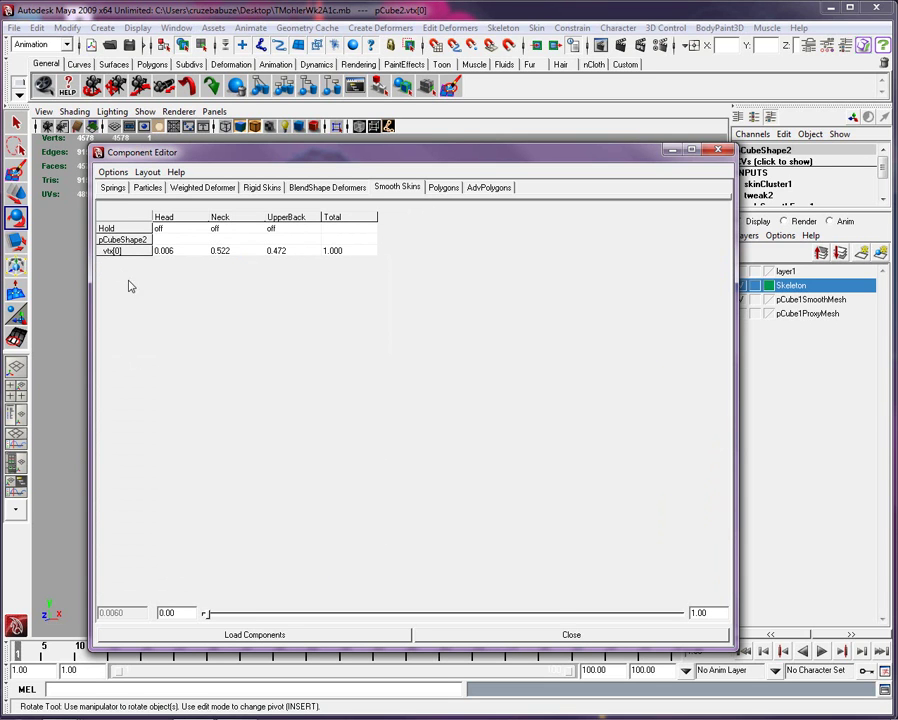
click(112, 251)
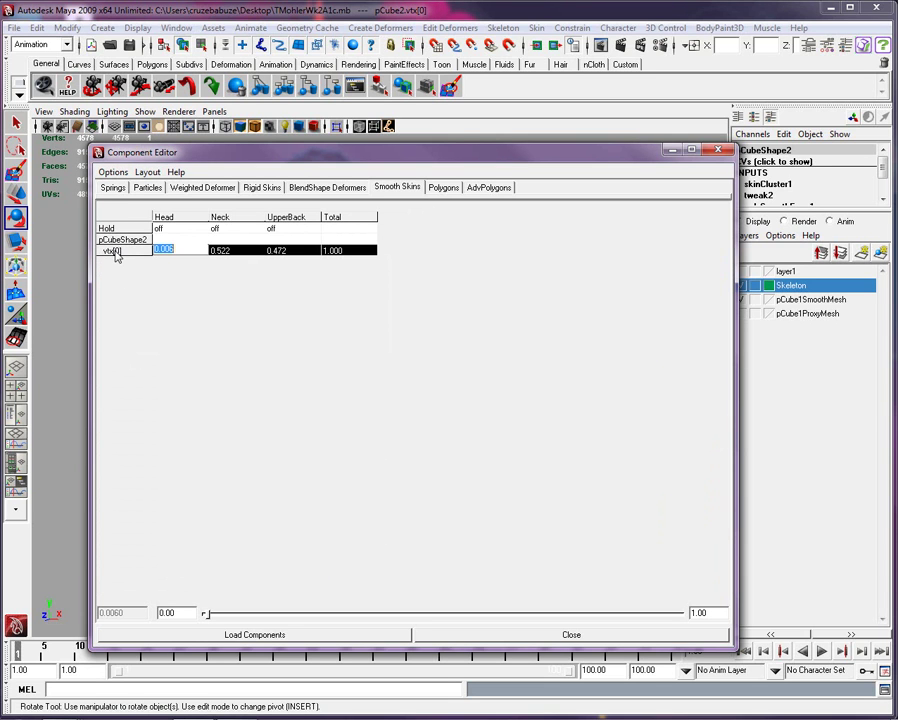
click(111, 240)
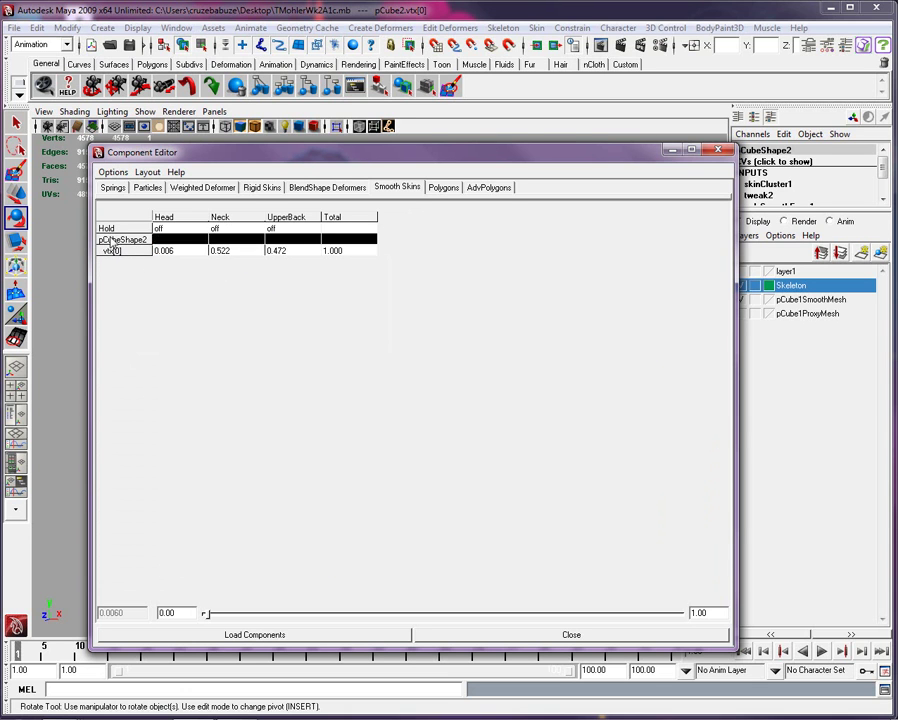
click(108, 252)
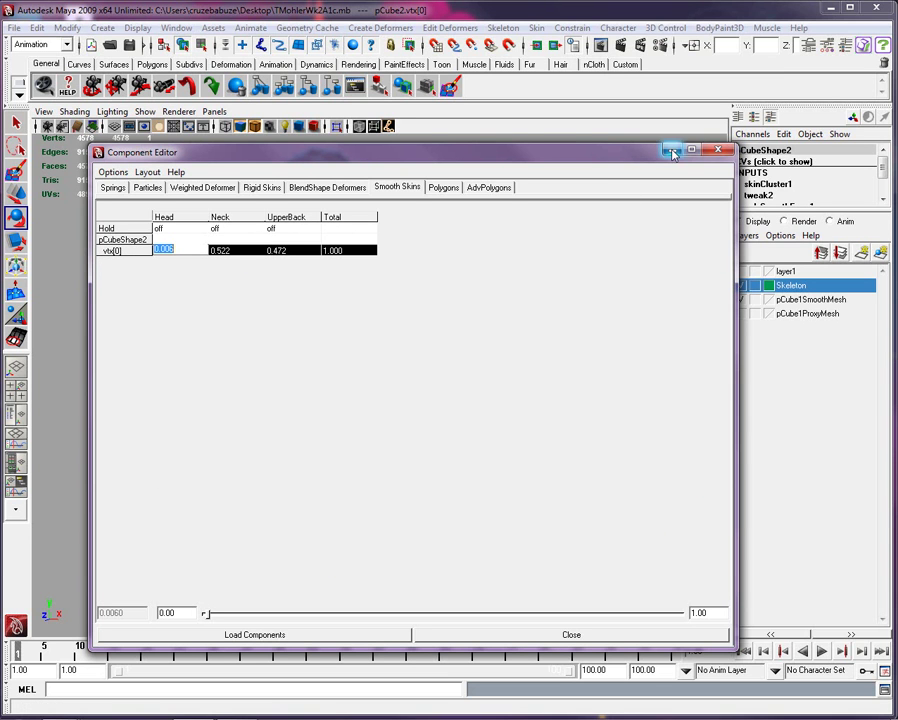
drag(588, 158, 897, 182)
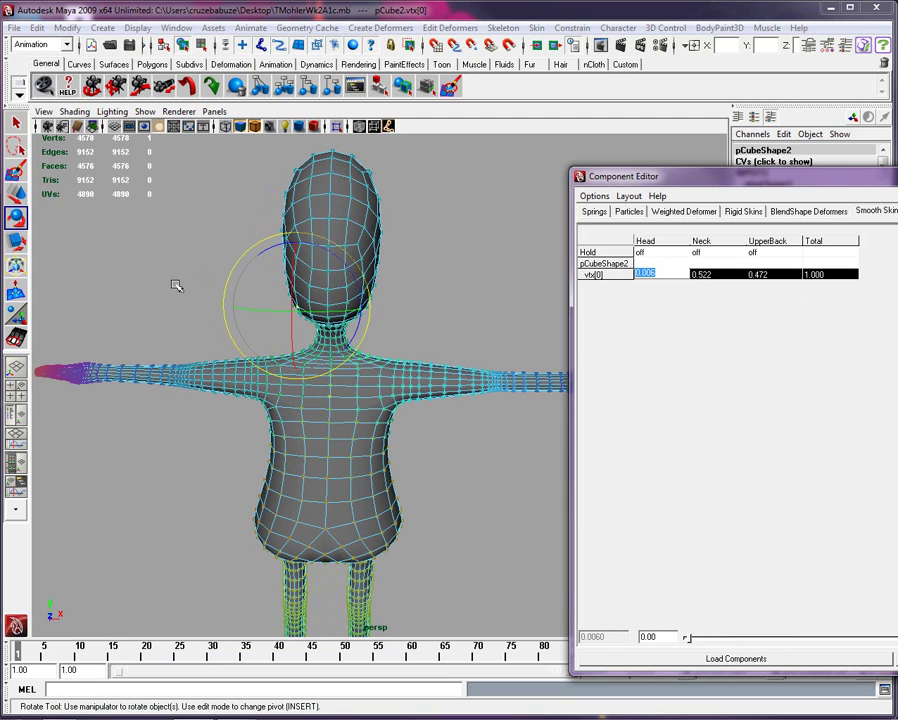
Step: Reselect the vertices around the neck and review their smooth skin weights in the Component Editor
click(265, 298)
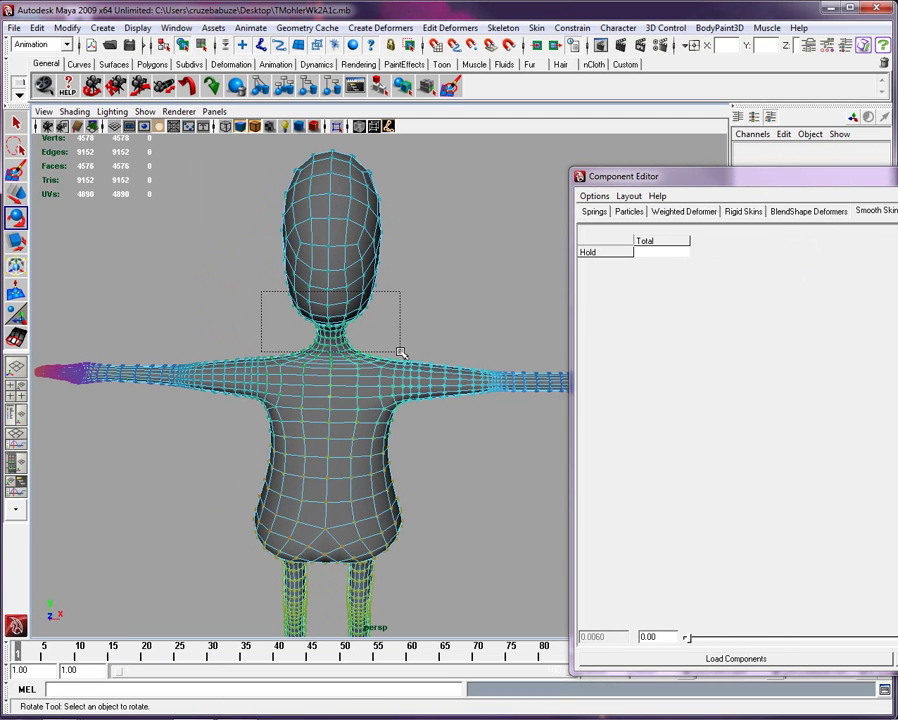
drag(400, 352, 396, 352)
drag(763, 183, 493, 156)
drag(316, 248, 295, 665)
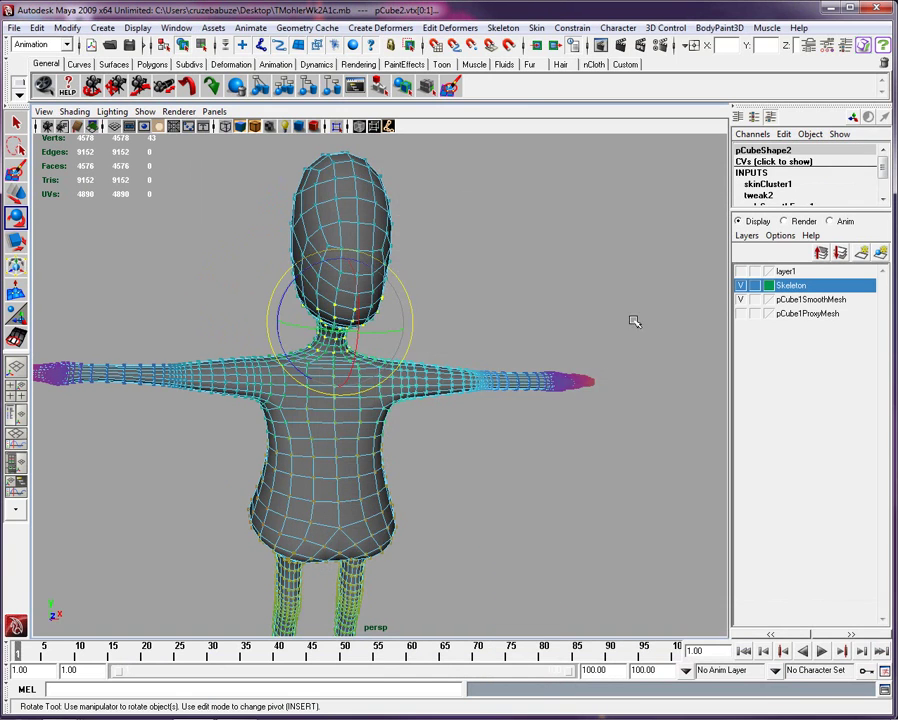
Step: Clear the vertex selection and make the skeleton's layer1 visible again inside the mesh
alt+drag(633, 320, 370, 407)
click(450, 305)
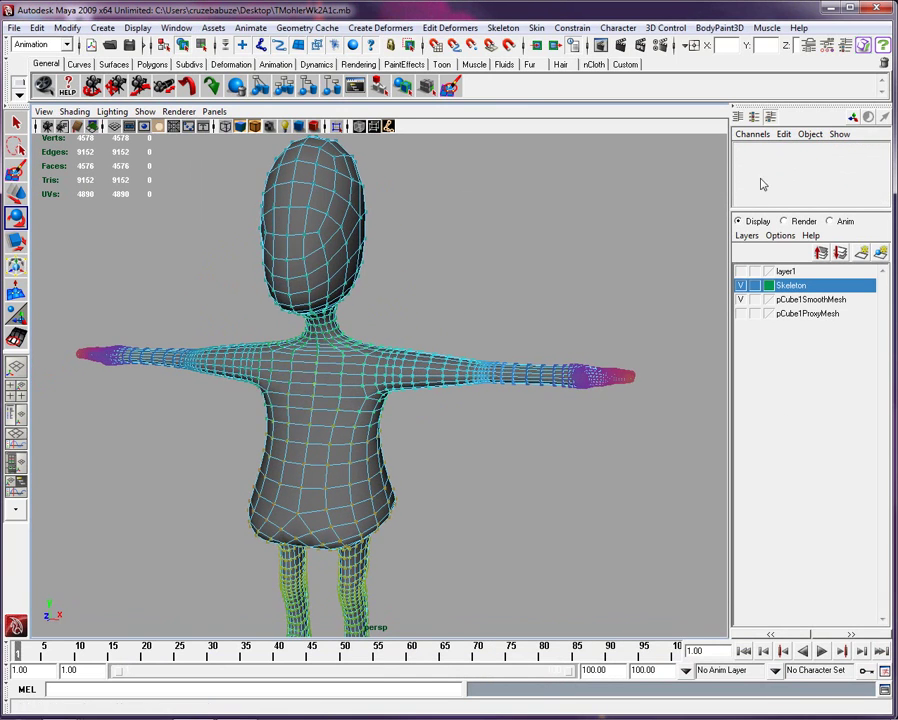
click(741, 272)
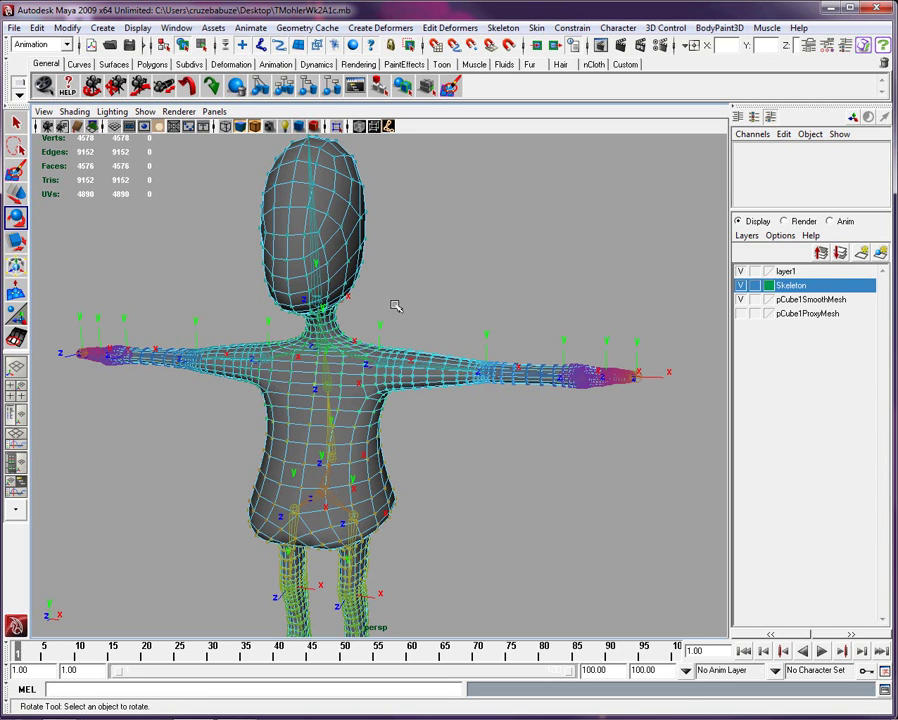
click(389, 360)
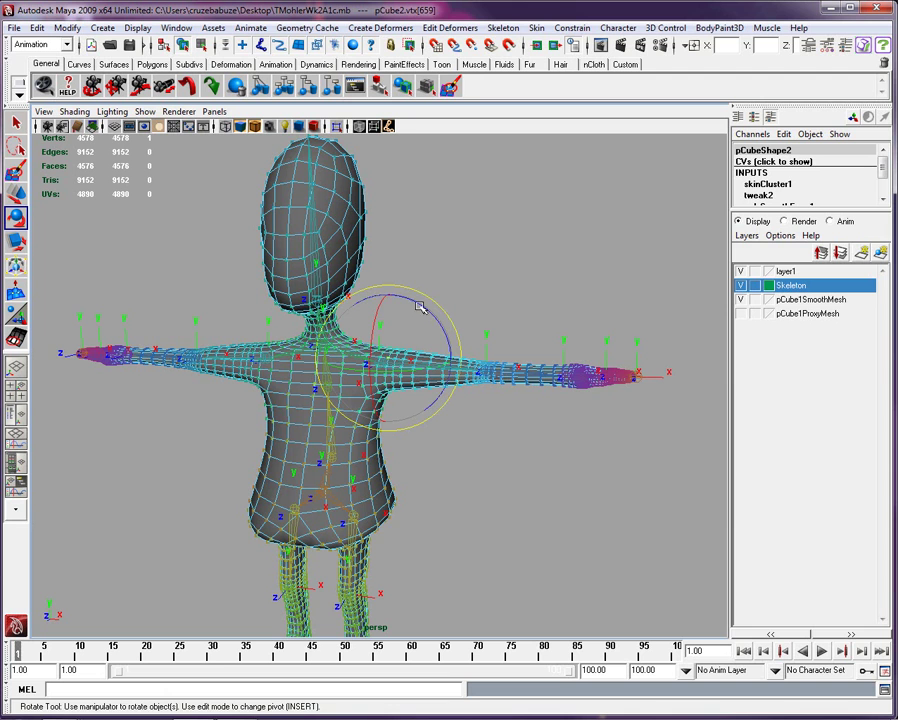
alt+drag(36, 290, 58, 283)
click(58, 283)
click(17, 213)
scroll(517, 489, up, 5)
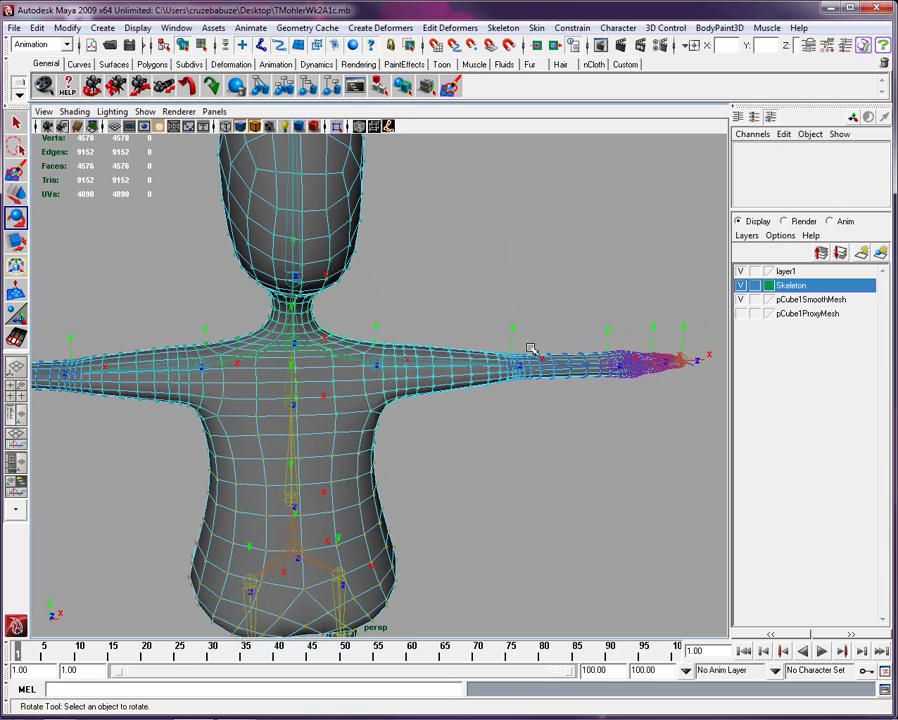
Step: Rotate the LShoulder joint down to about -76° in Z so the left arm hangs beside the torso
click(385, 366)
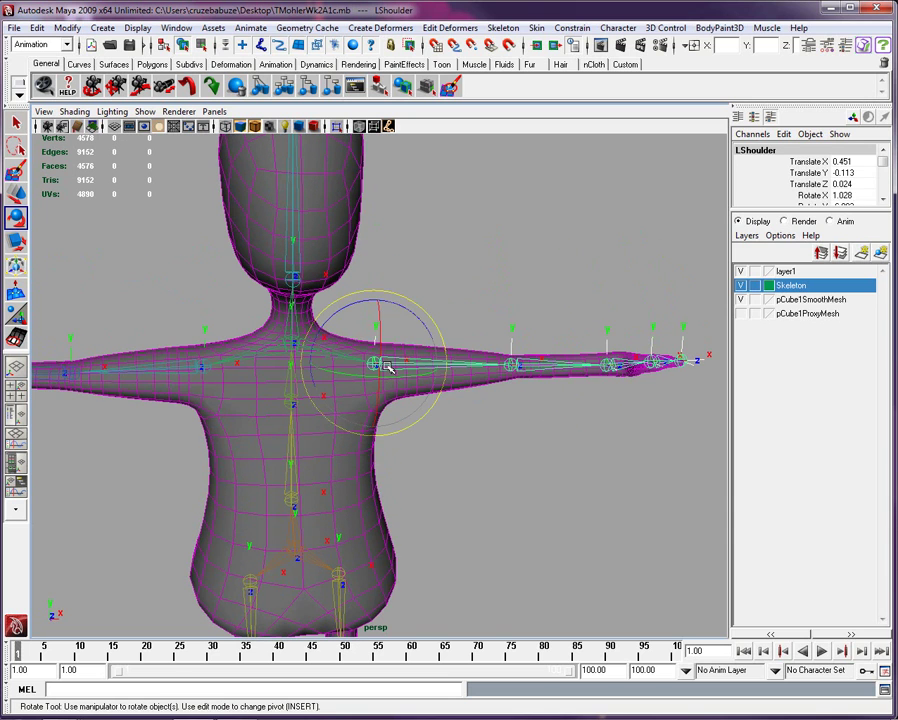
drag(398, 316, 467, 379)
scroll(467, 379, up, 4)
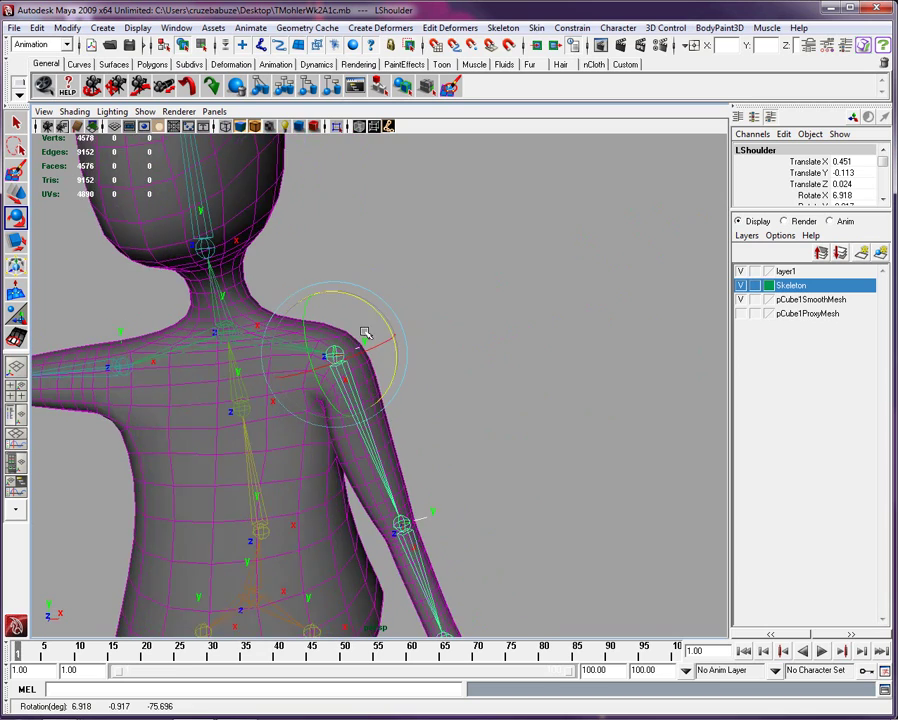
alt+middle_drag(192, 251, 268, 251)
alt+drag(270, 250, 435, 218)
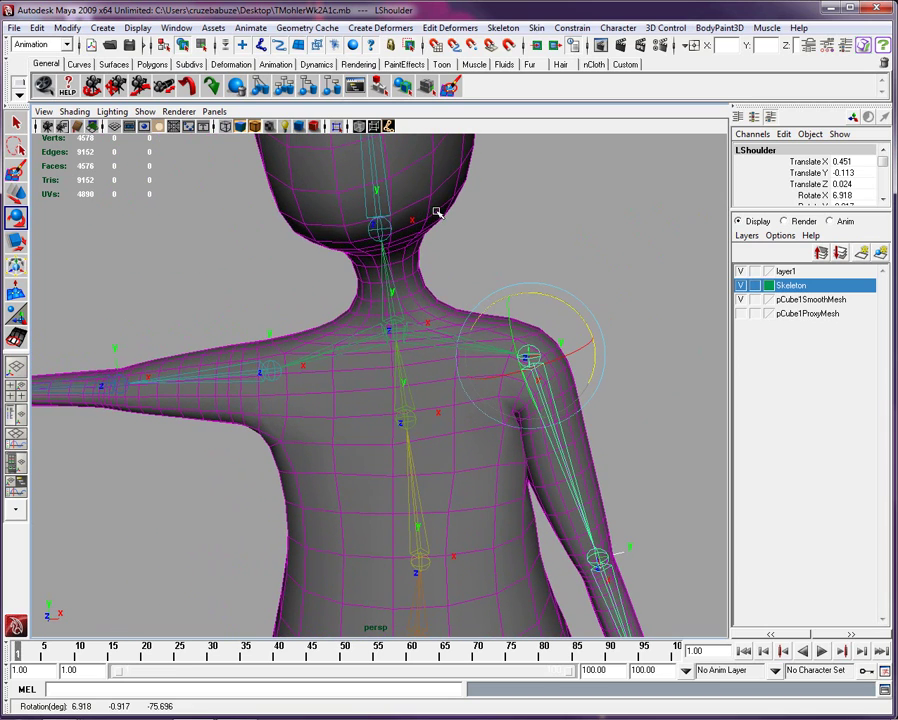
Step: Select the mesh vertices at the jaw on the lowered arm's side and open their smooth skin weights in the Component Editor
right_drag(437, 213, 388, 230)
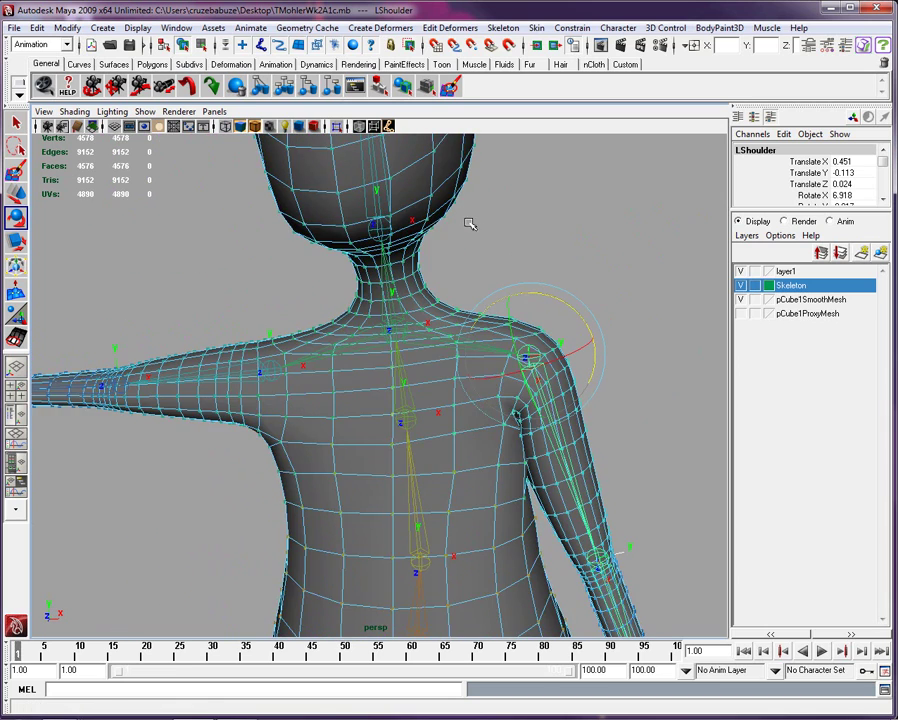
drag(470, 223, 423, 200)
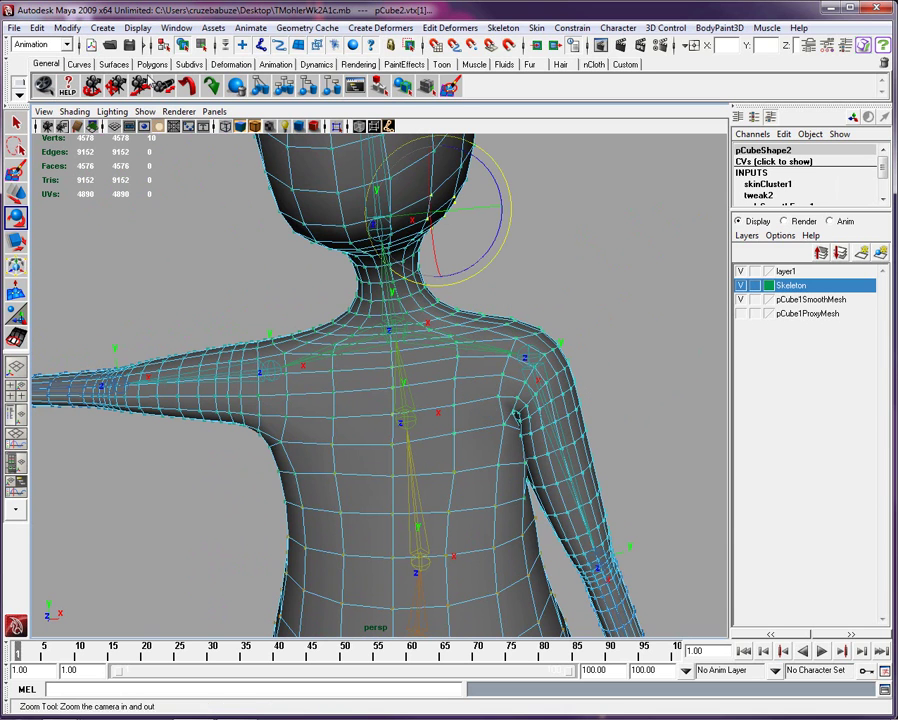
click(176, 27)
mouse_move(205, 49)
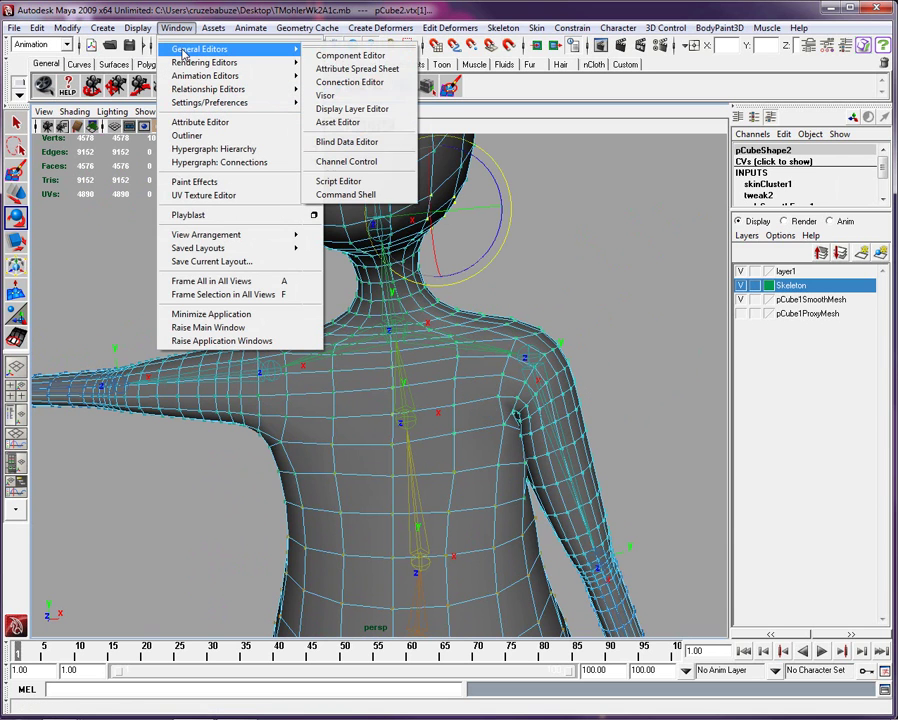
click(352, 57)
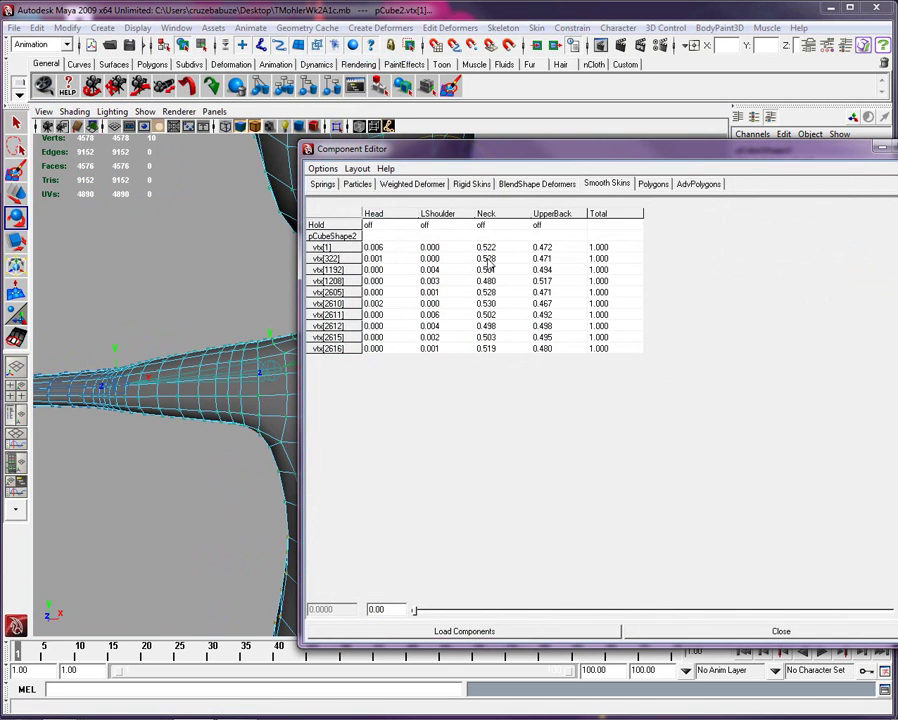
Step: Set the LShoulder weight to 0 for vtx[1192], vtx[1208], vtx[2605], vtx[2611], vtx[2612], vtx[2615] and vtx[2616]
click(430, 270)
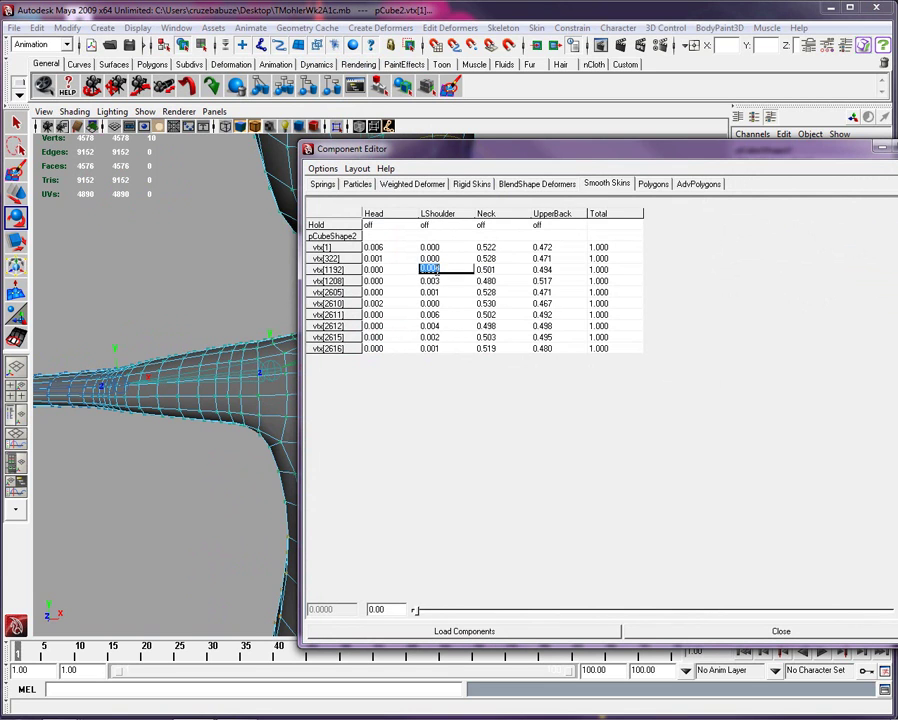
text(0)
click(441, 283)
text(0)
click(437, 292)
text(0)
click(437, 315)
text(0)
click(438, 326)
text(0)
click(439, 338)
text(0)
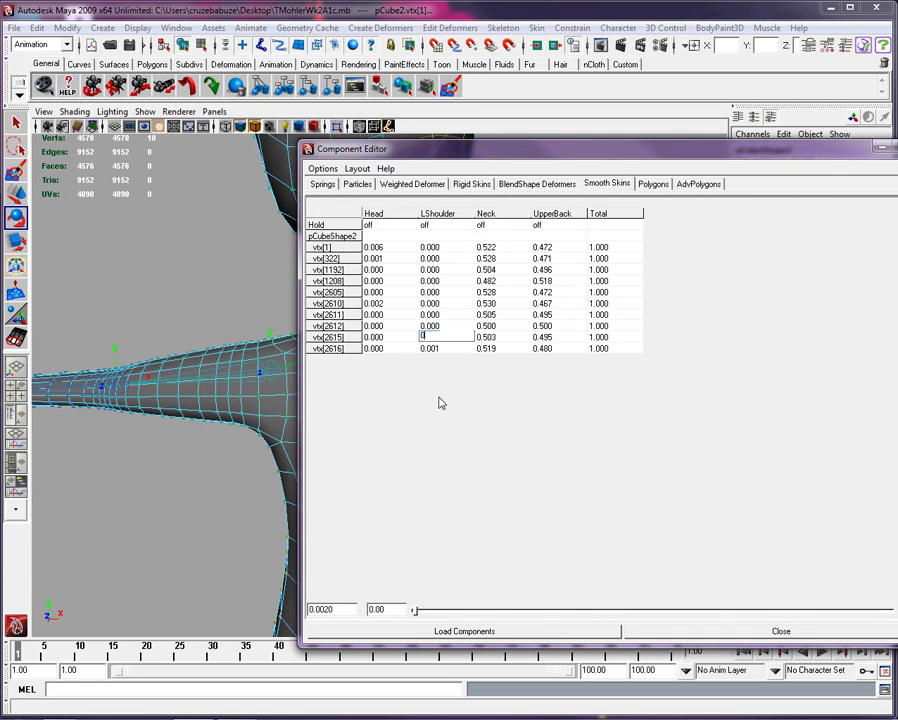
click(430, 349)
click(415, 612)
drag(447, 347, 380, 352)
text(0)
key(Return)
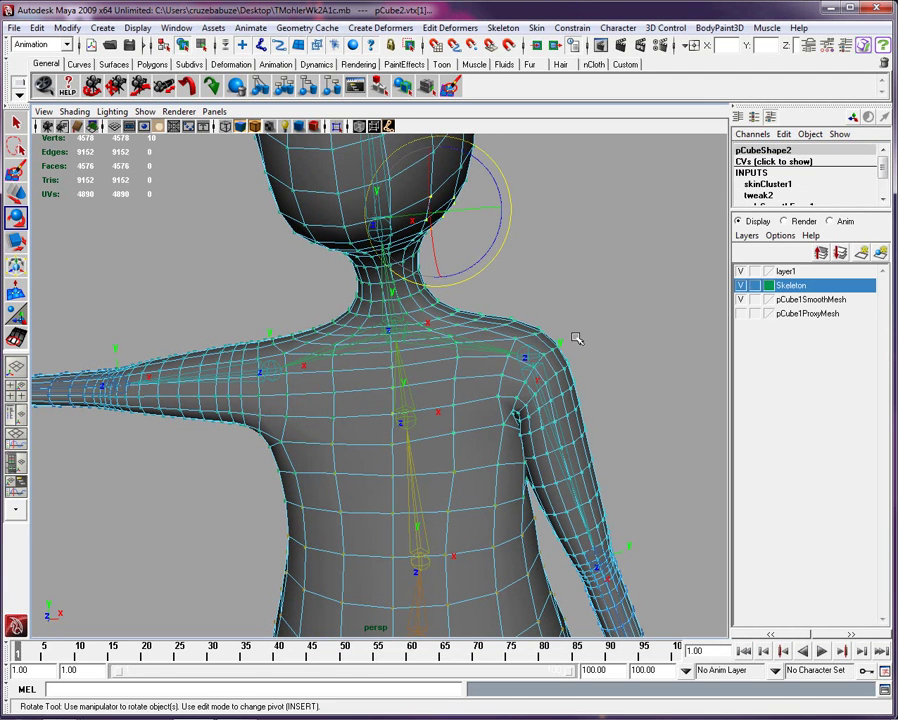
Step: Deselect the jaw vertices and rotate the LShoulder joint back up to about -4° in Z so the arm is nearly horizontal
click(561, 395)
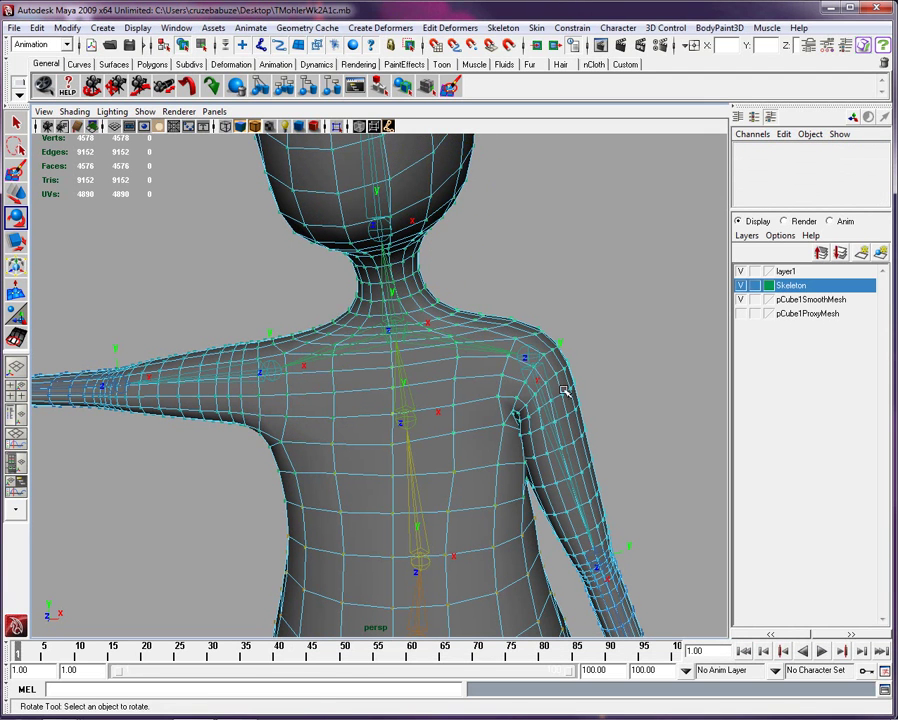
click(550, 396)
click(613, 297)
click(530, 352)
drag(583, 318, 488, 267)
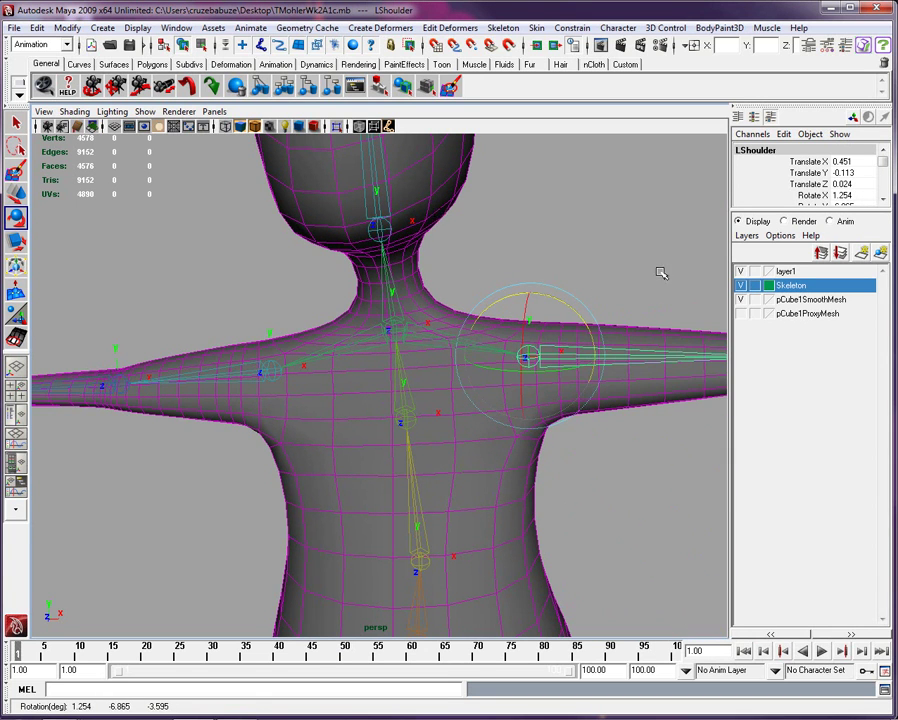
Step: Hide layer1, select the mesh vertices beneath the jaw on the left-arm side, and open their smooth skin weights in the Component Editor
click(740, 271)
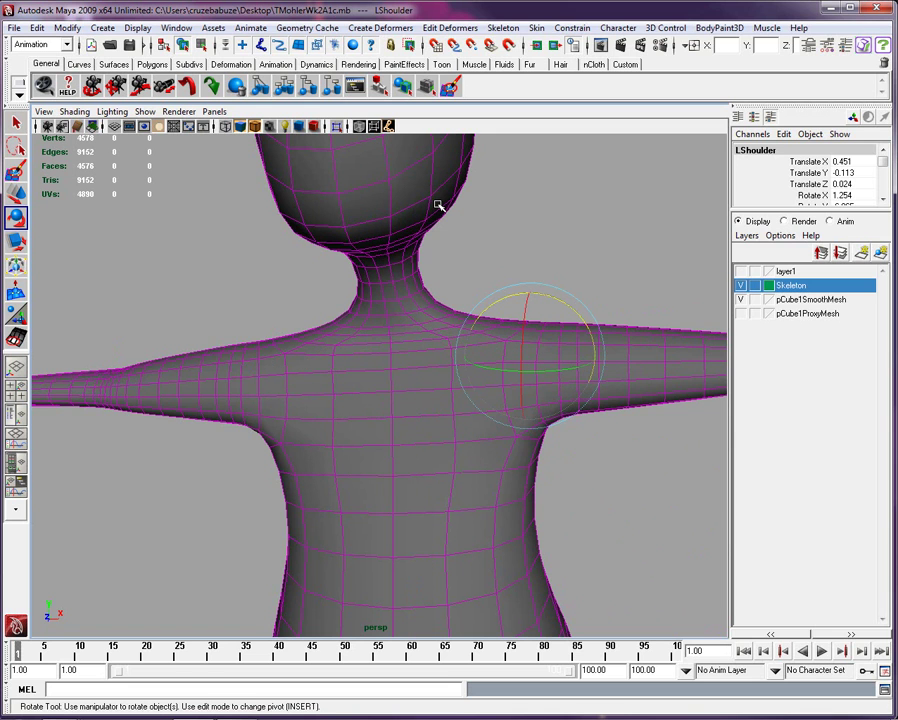
right_drag(438, 206, 408, 202)
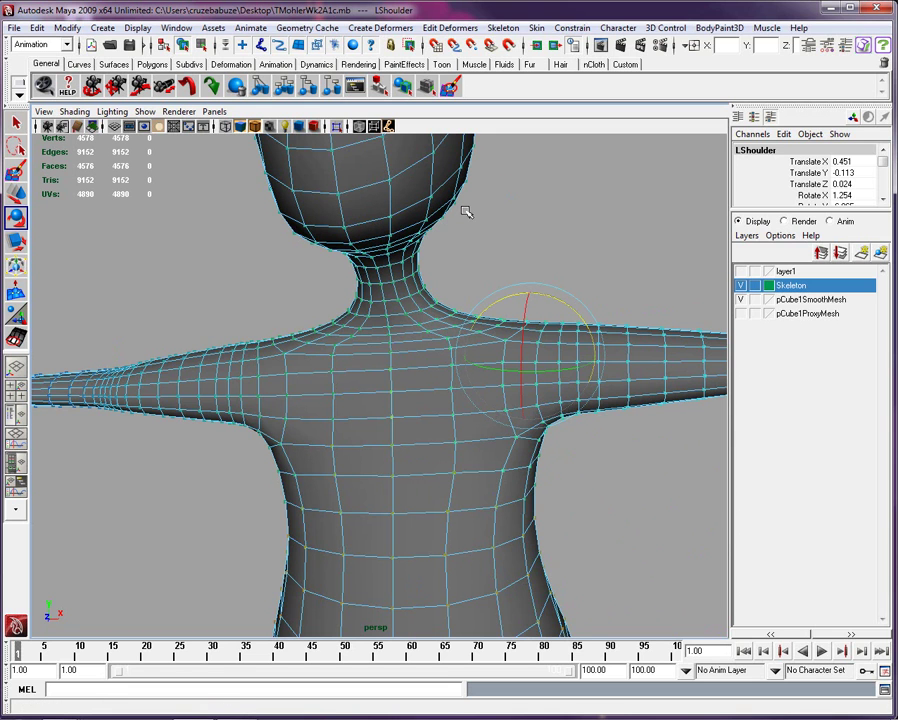
drag(466, 212, 372, 260)
click(176, 27)
mouse_move(300, 63)
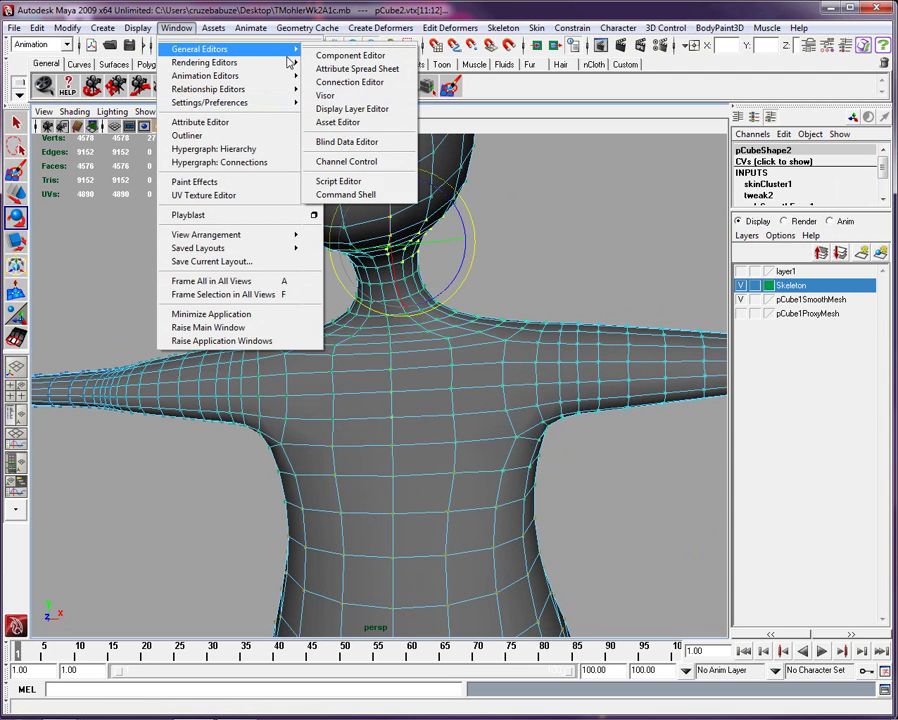
click(350, 55)
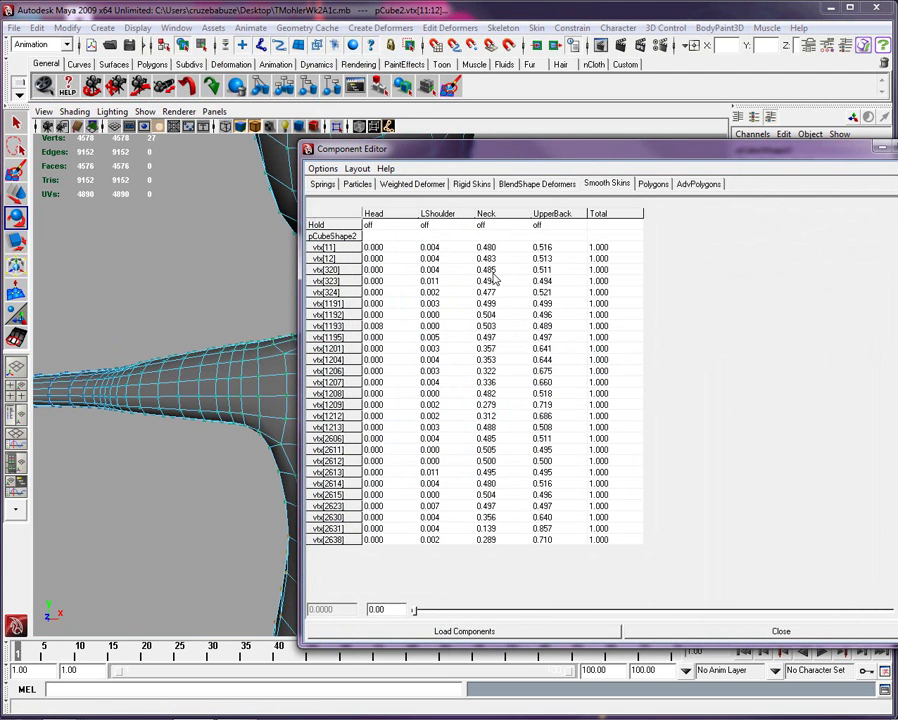
Step: Set the LShoulder weight to 0 for vtx[11], vtx[320], vtx[323], vtx[324], vtx[1191] and vtx[1192]
click(436, 248)
text(0)
click(436, 259)
click(436, 270)
text(0)
click(435, 281)
text(0)
click(435, 292)
text(0)
click(437, 314)
text(0)
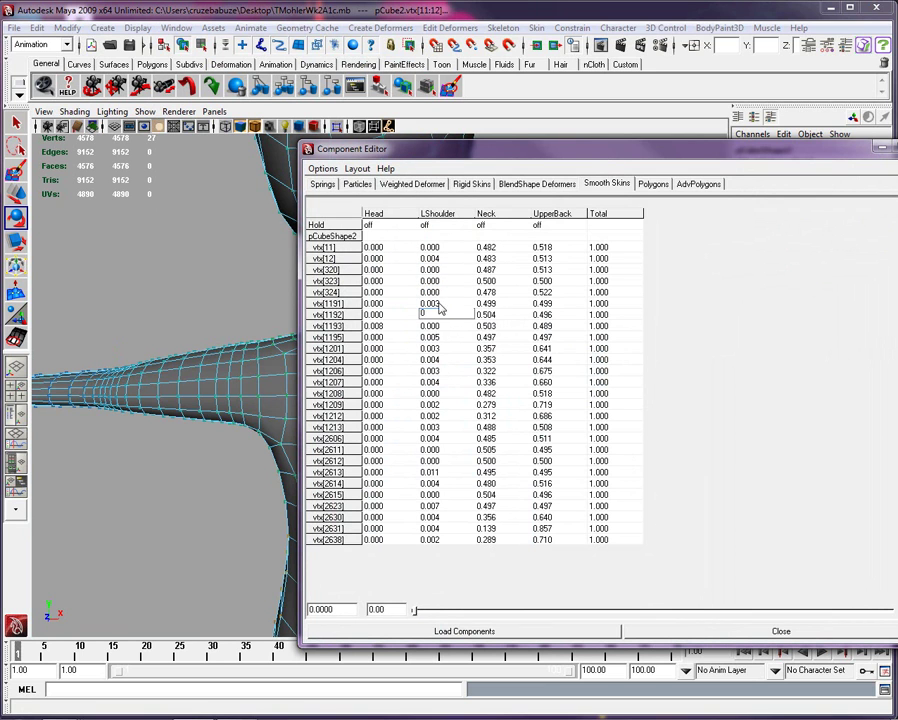
click(437, 303)
text(0)
Step: Set the LShoulder weight to 0 for vtx[1195], vtx[1201], vtx[1204], vtx[1206], vtx[1207] and vtx[1209]
click(438, 337)
text(0)
click(437, 348)
text(0)
click(437, 359)
text(0)
click(437, 371)
text(0)
click(437, 382)
text(0)
click(437, 404)
text(0)
Step: Set the LShoulder weight to 0 for vtx[1212], vtx[1213], vtx[2606] and vtx[2613]
click(437, 416)
text(0)
click(437, 427)
text(0)
click(436, 439)
text(0)
click(433, 473)
text(0)
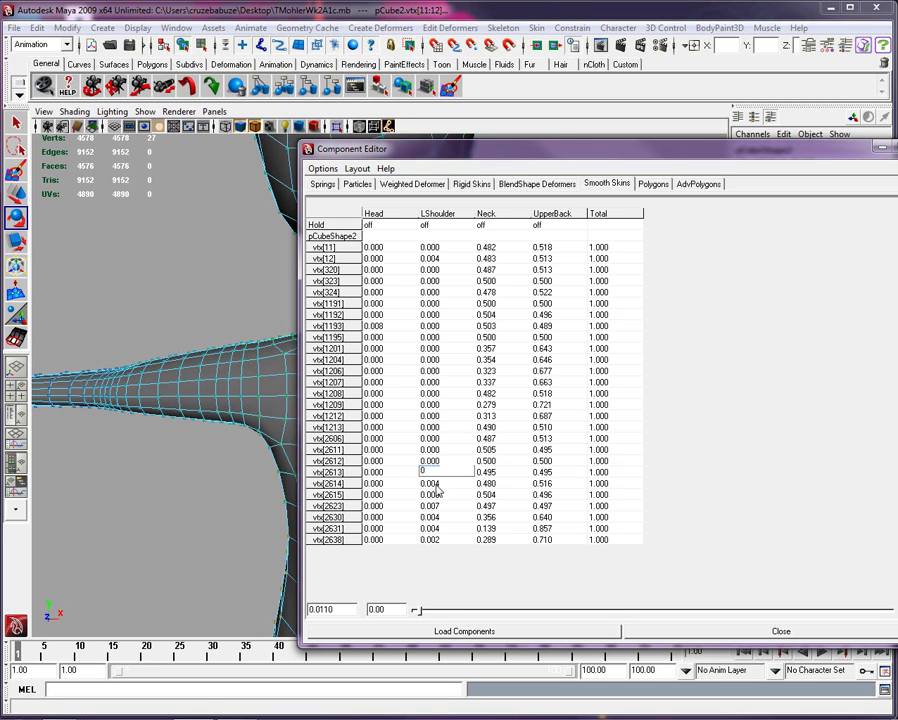
Step: Set the LShoulder weight to 0 for vtx[2614], vtx[2623], vtx[2631] and vtx[2638]
click(437, 484)
click(437, 506)
text(0)
click(437, 517)
click(433, 528)
text(0)
click(430, 540)
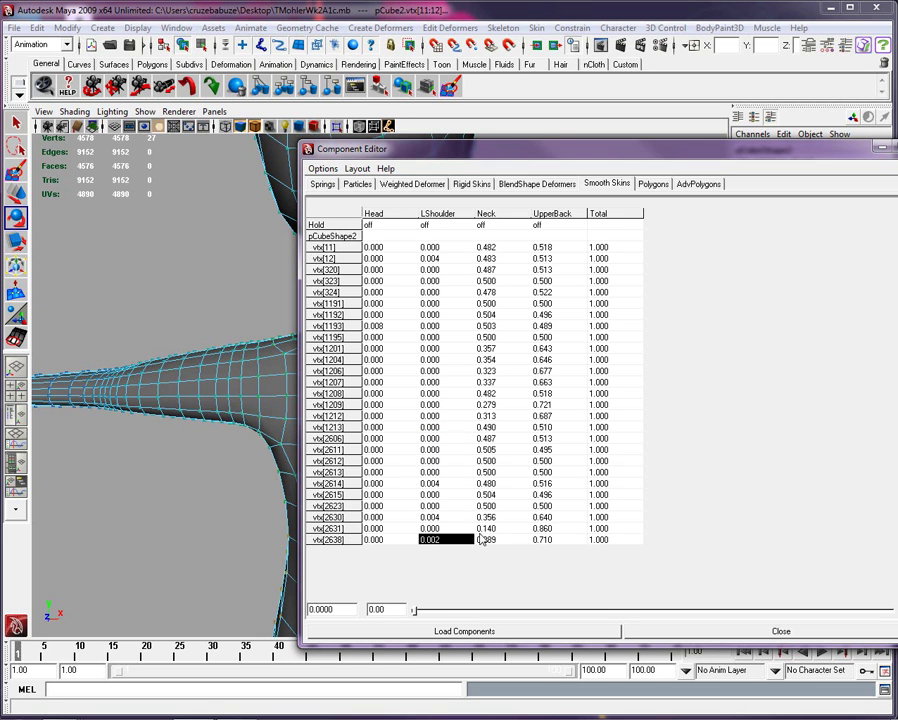
click(442, 538)
text(0)
key(Return)
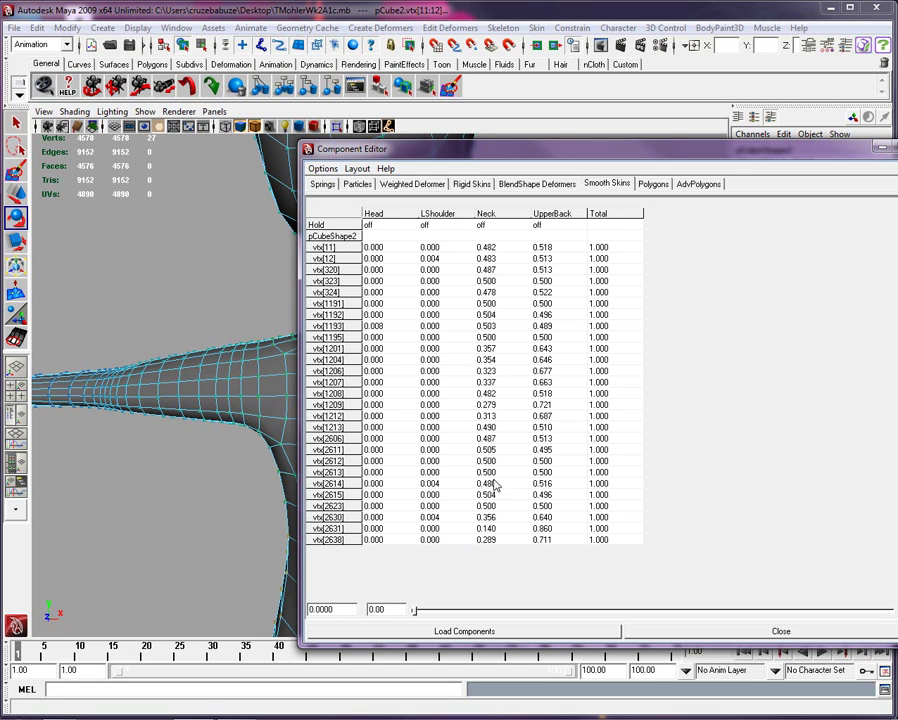
double_click(432, 483)
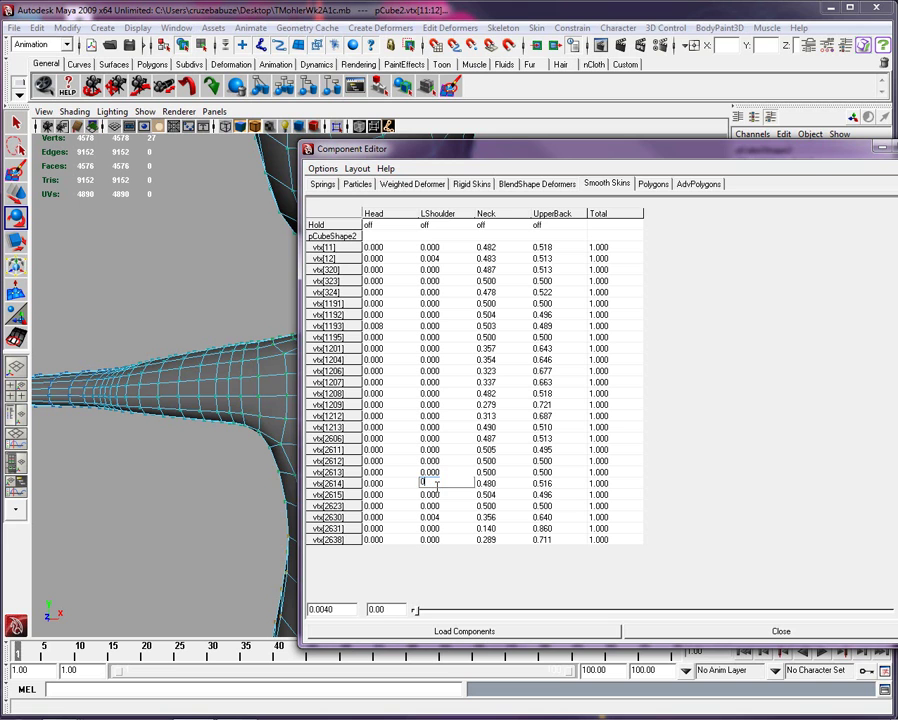
key(Return)
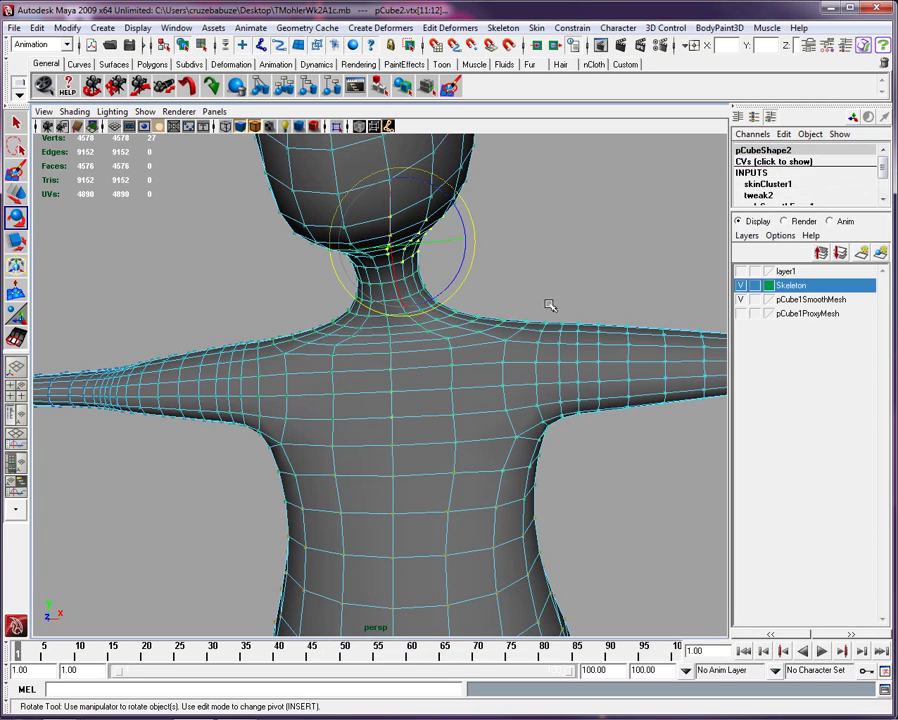
Step: Clear the vertex selection, make layer1 visible again, and rotate the LShoulder joint up to about 9° in Z
click(545, 308)
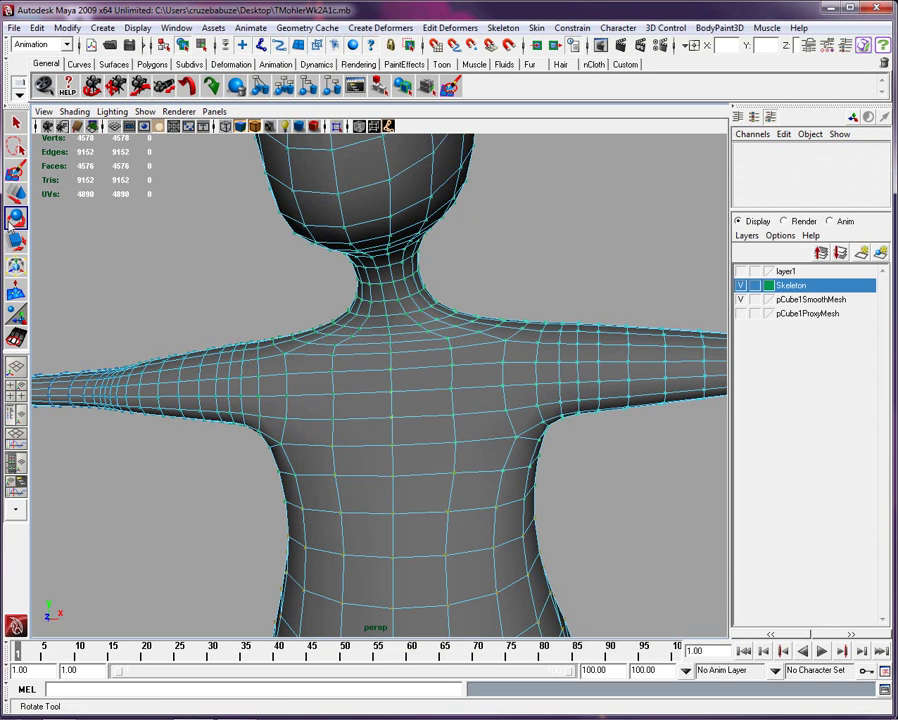
click(740, 285)
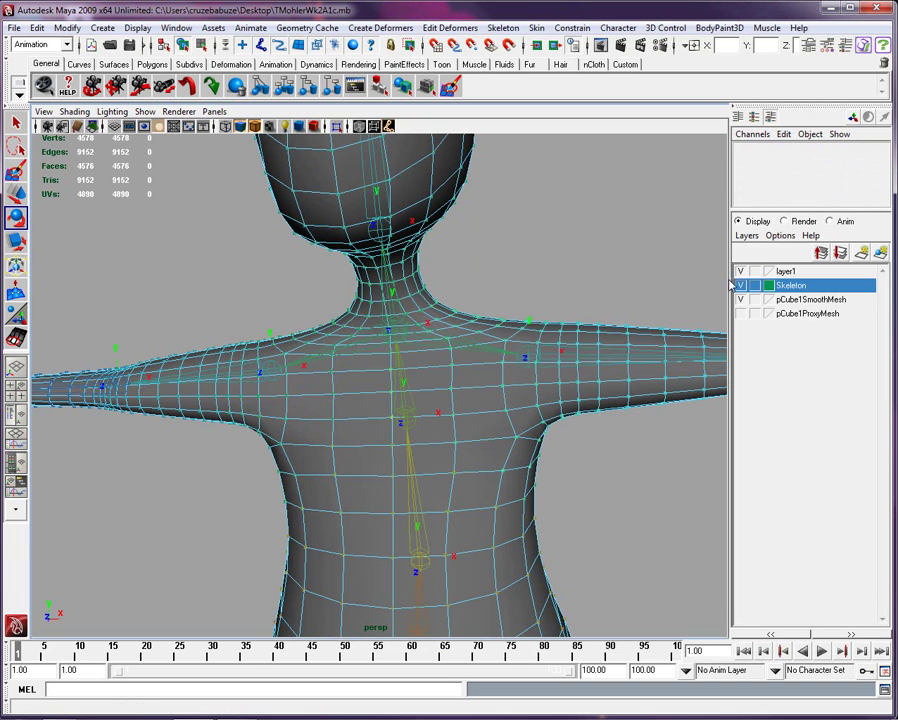
click(531, 351)
mouse_move(555, 300)
mouse_down()
mouse_move(587, 341)
mouse_move(511, 271)
mouse_move(621, 333)
mouse_move(511, 293)
mouse_move(647, 347)
mouse_move(511, 305)
mouse_move(640, 345)
mouse_move(539, 299)
mouse_up()
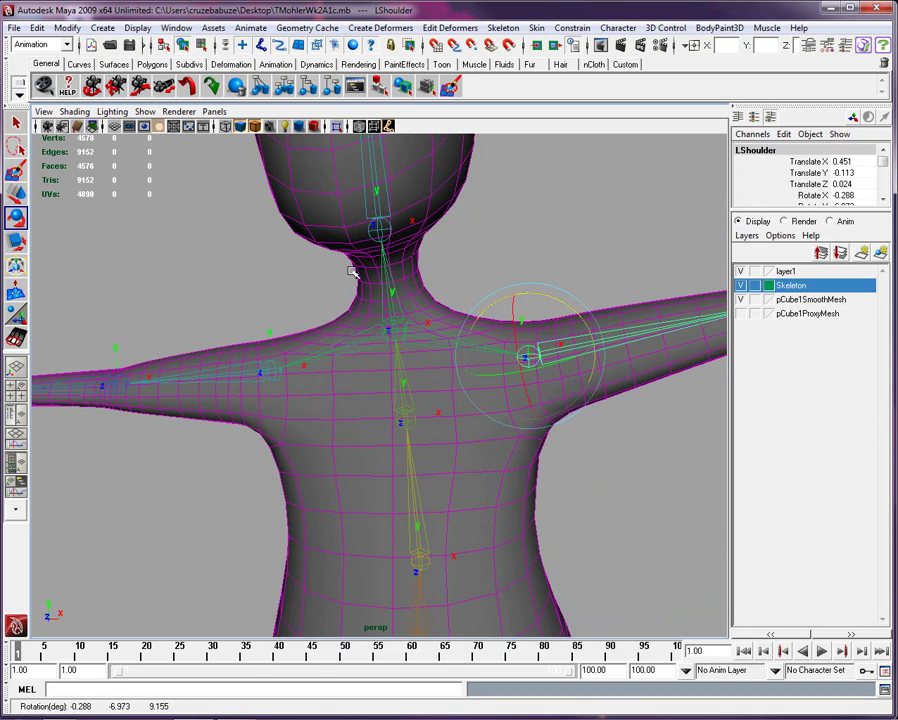
Step: Rotate the LShoulder joint down to about -36° in Z and check the deformation with the whole character in view
scroll(350, 273, down, 6)
alt+drag(351, 284, 489, 371)
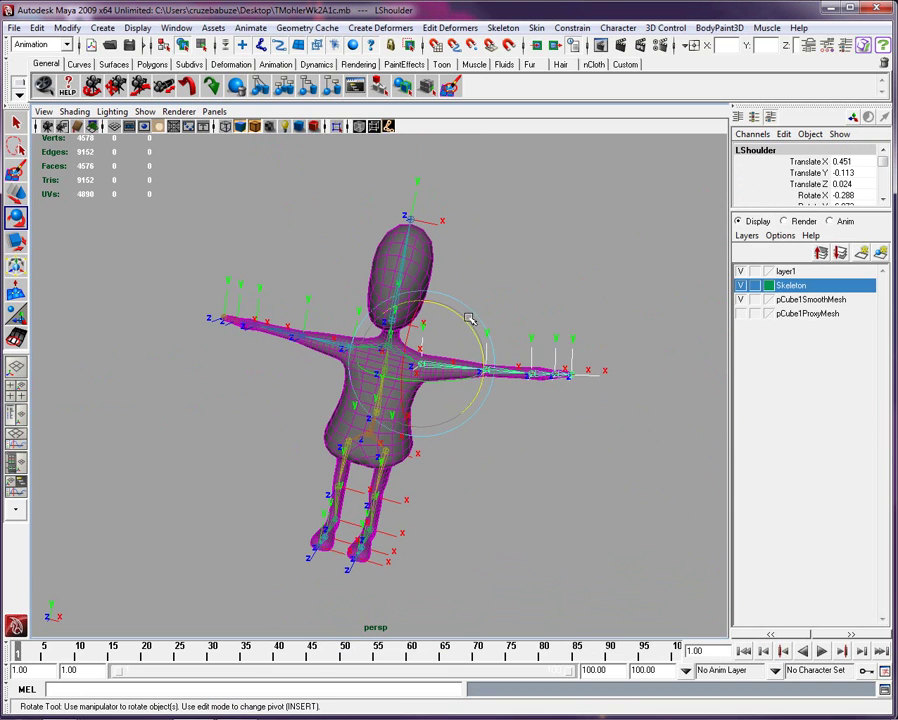
drag(467, 319, 491, 364)
alt+drag(491, 364, 538, 323)
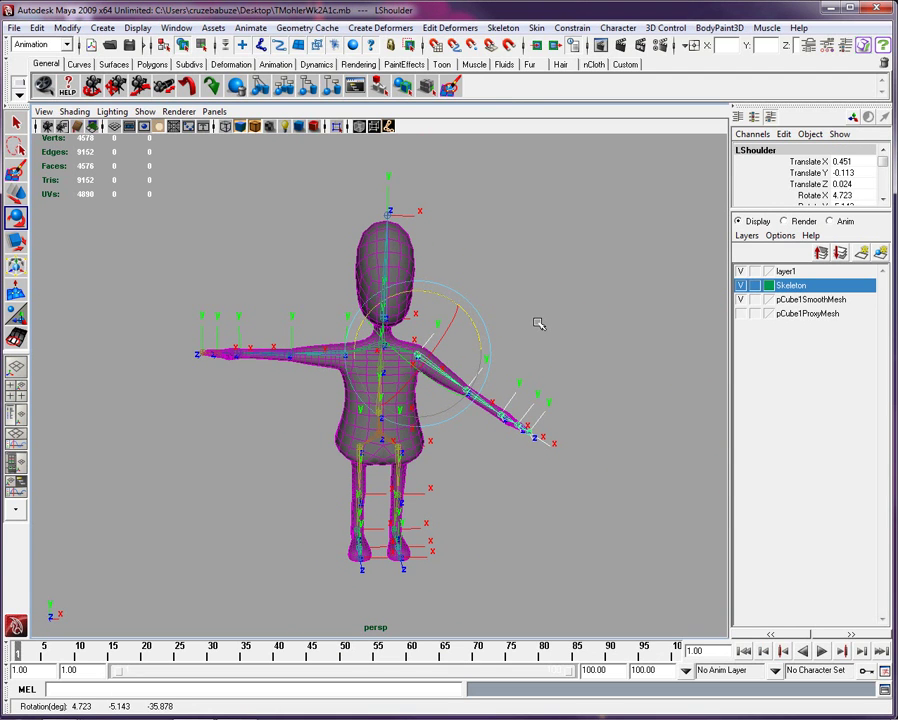